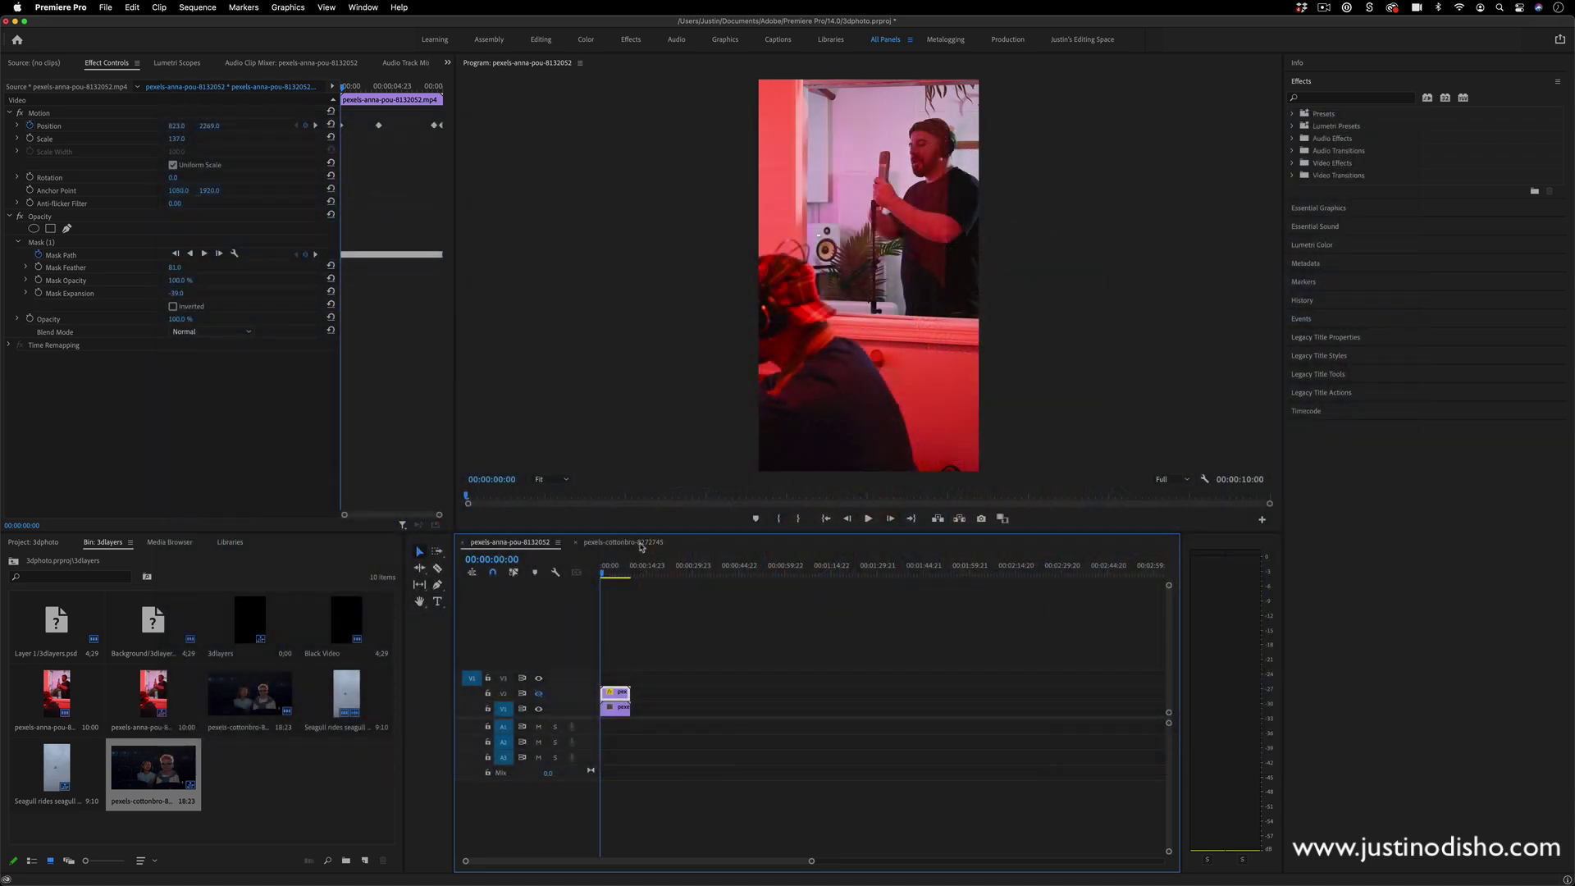
Step: In the pexels-cottonbro-8272745 sequence, delete the V2 clip and play back the remaining cinema clip
click(640, 543)
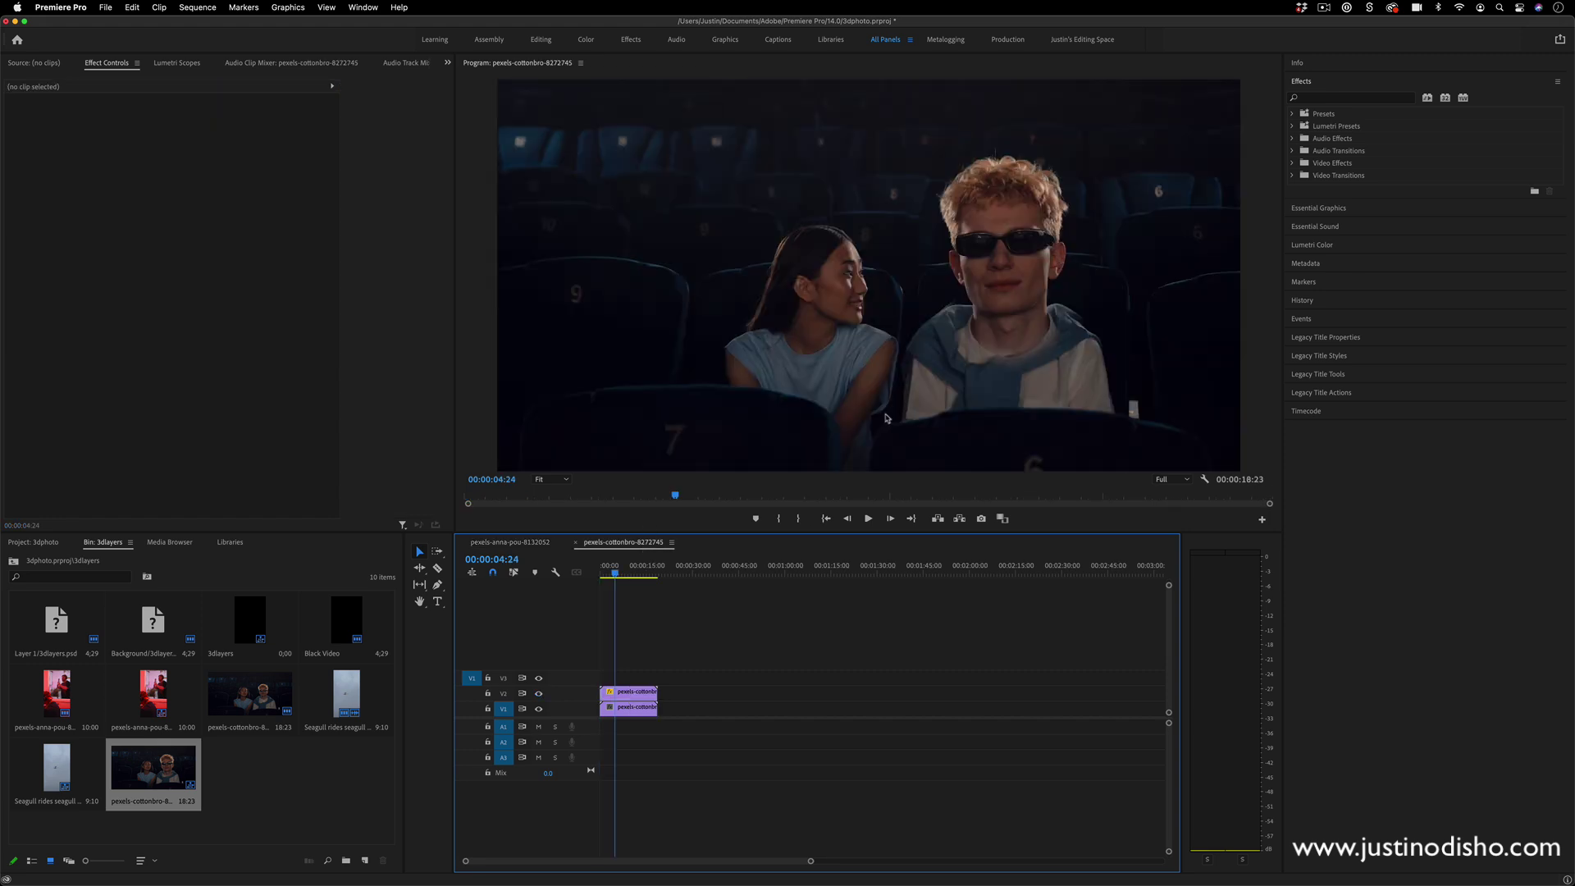
drag(704, 637, 628, 698)
key(Delete)
drag(623, 568, 604, 568)
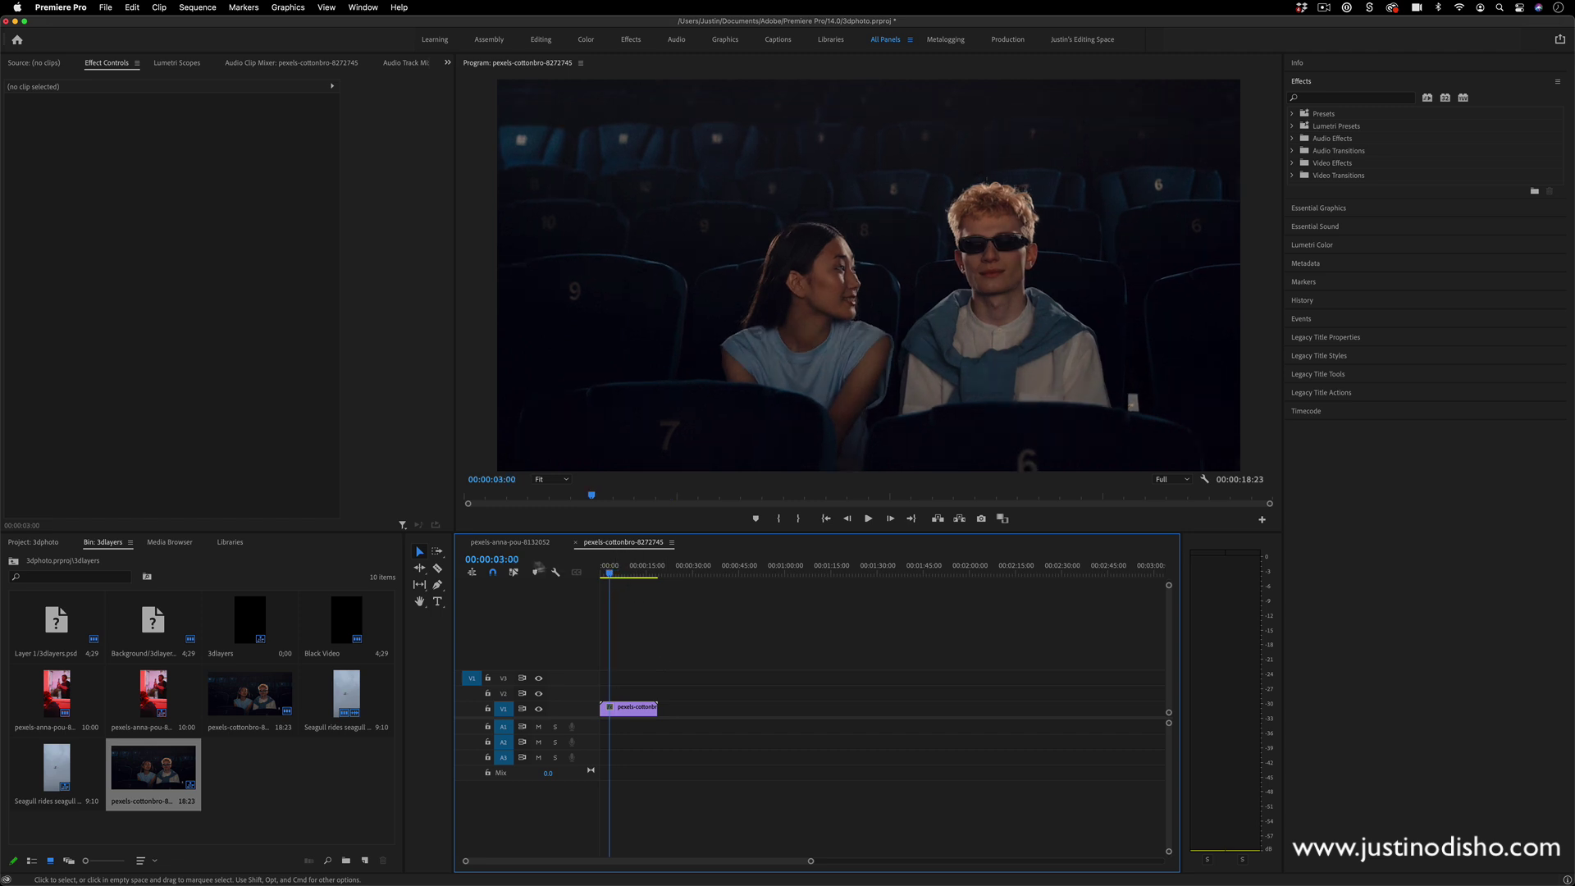
key(space)
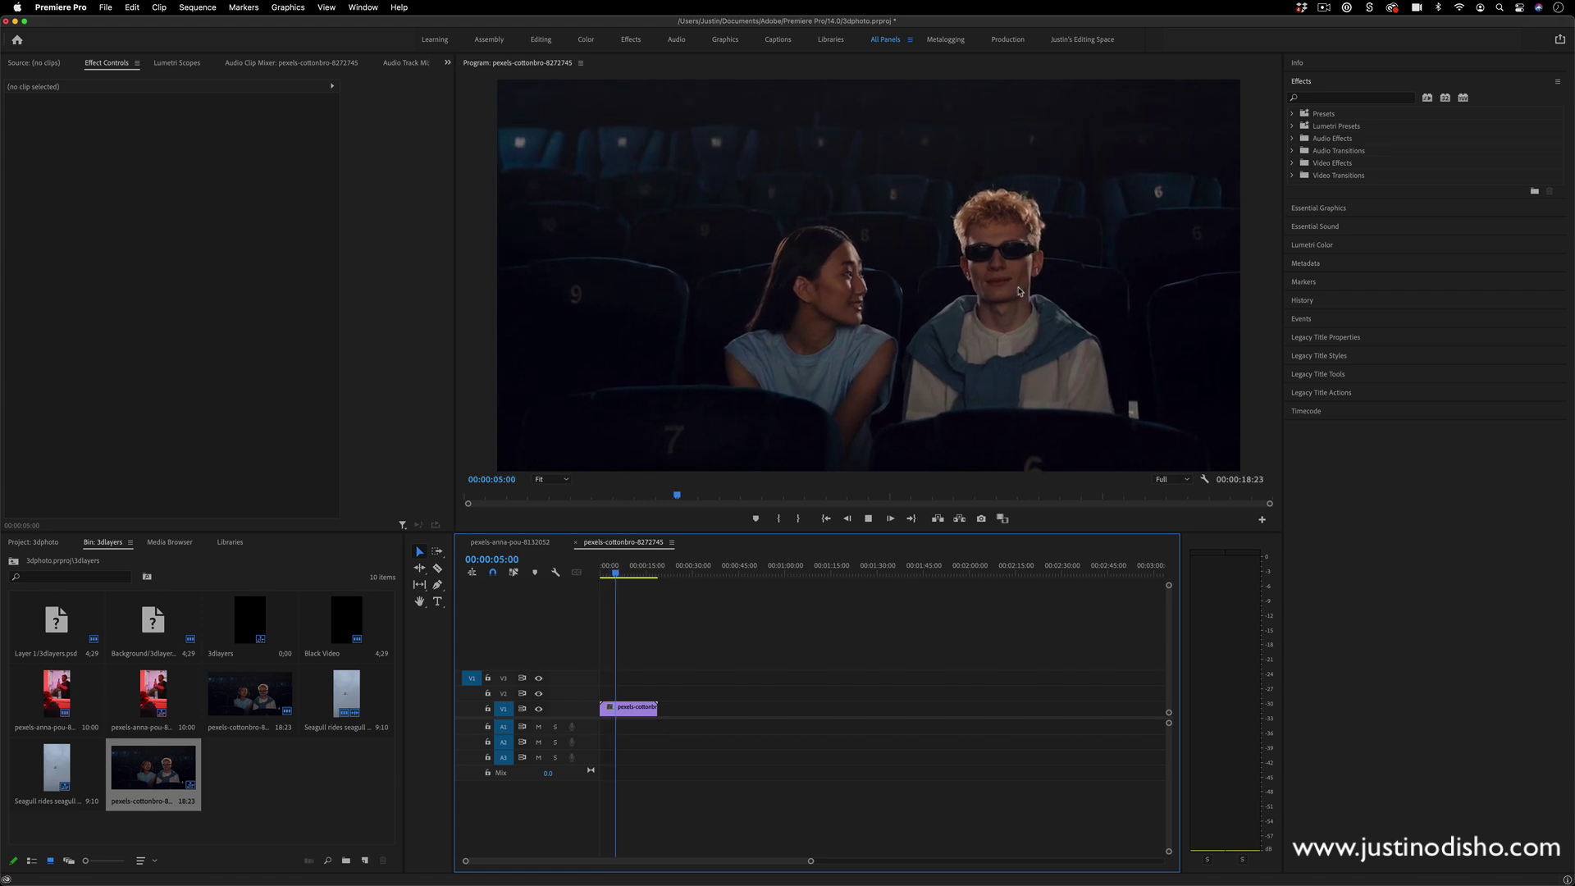
key(space)
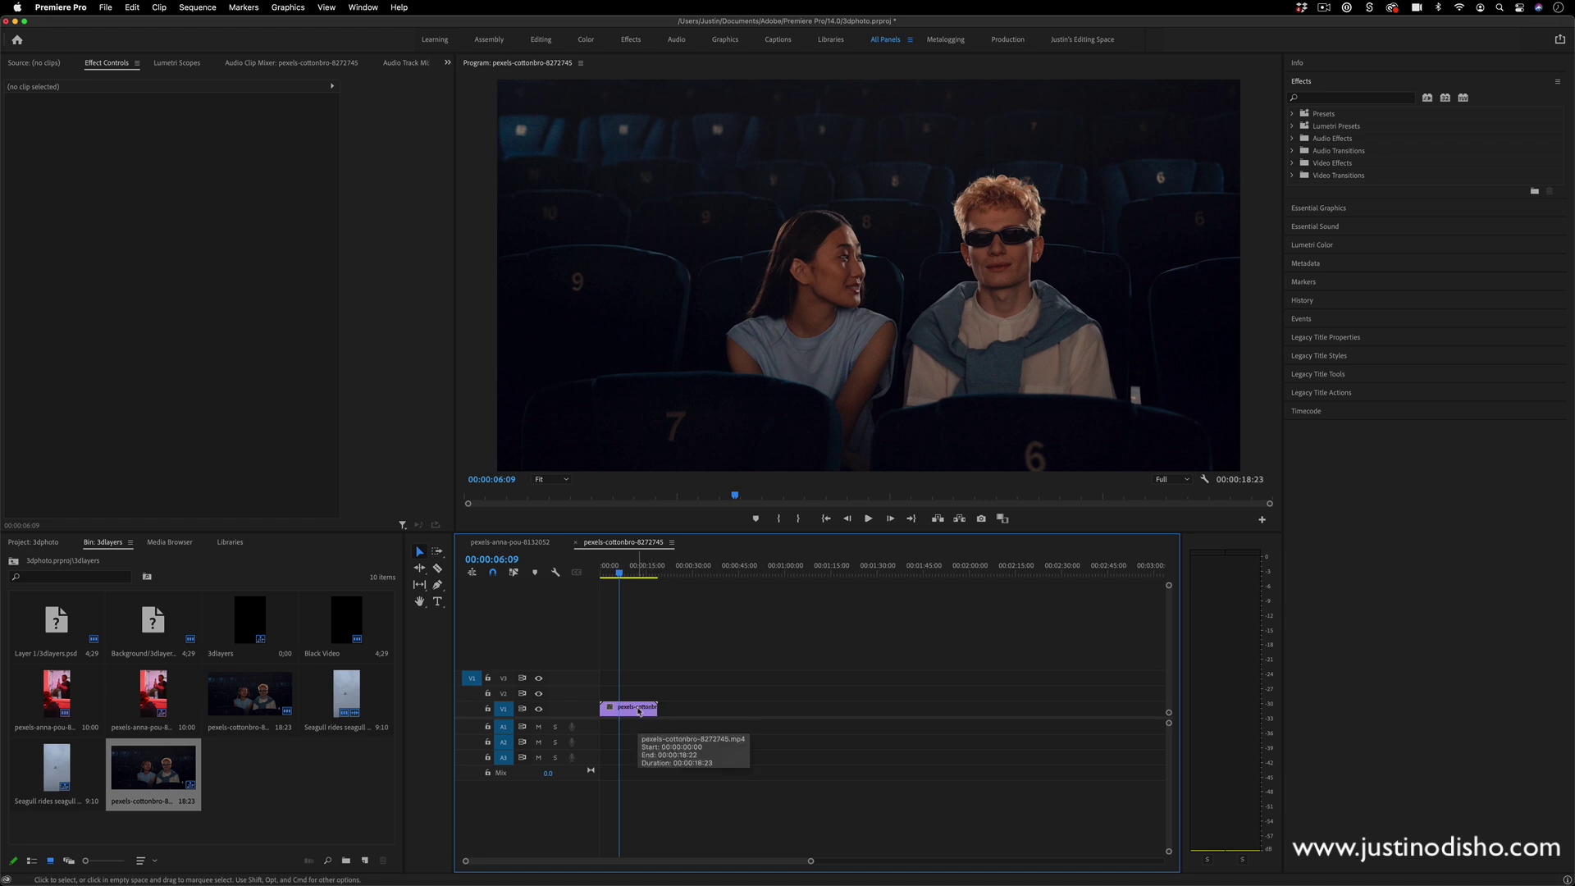
Step: Option-drag the V1 cinema clip onto V2 and return the playhead to 00:00:00:00
drag(639, 710, 645, 696)
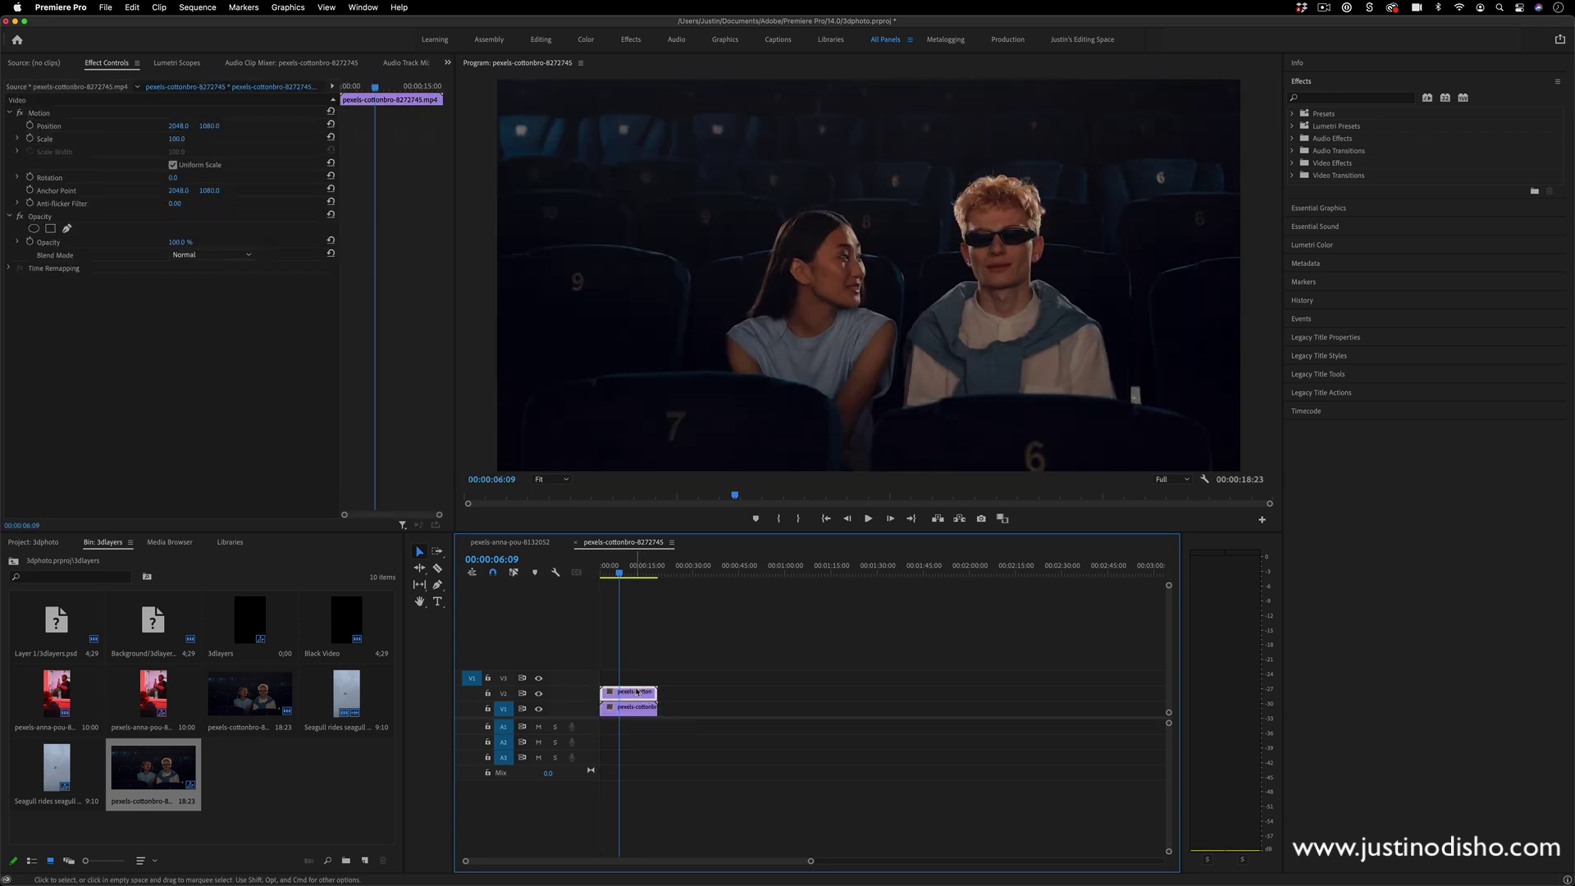
drag(619, 572, 600, 572)
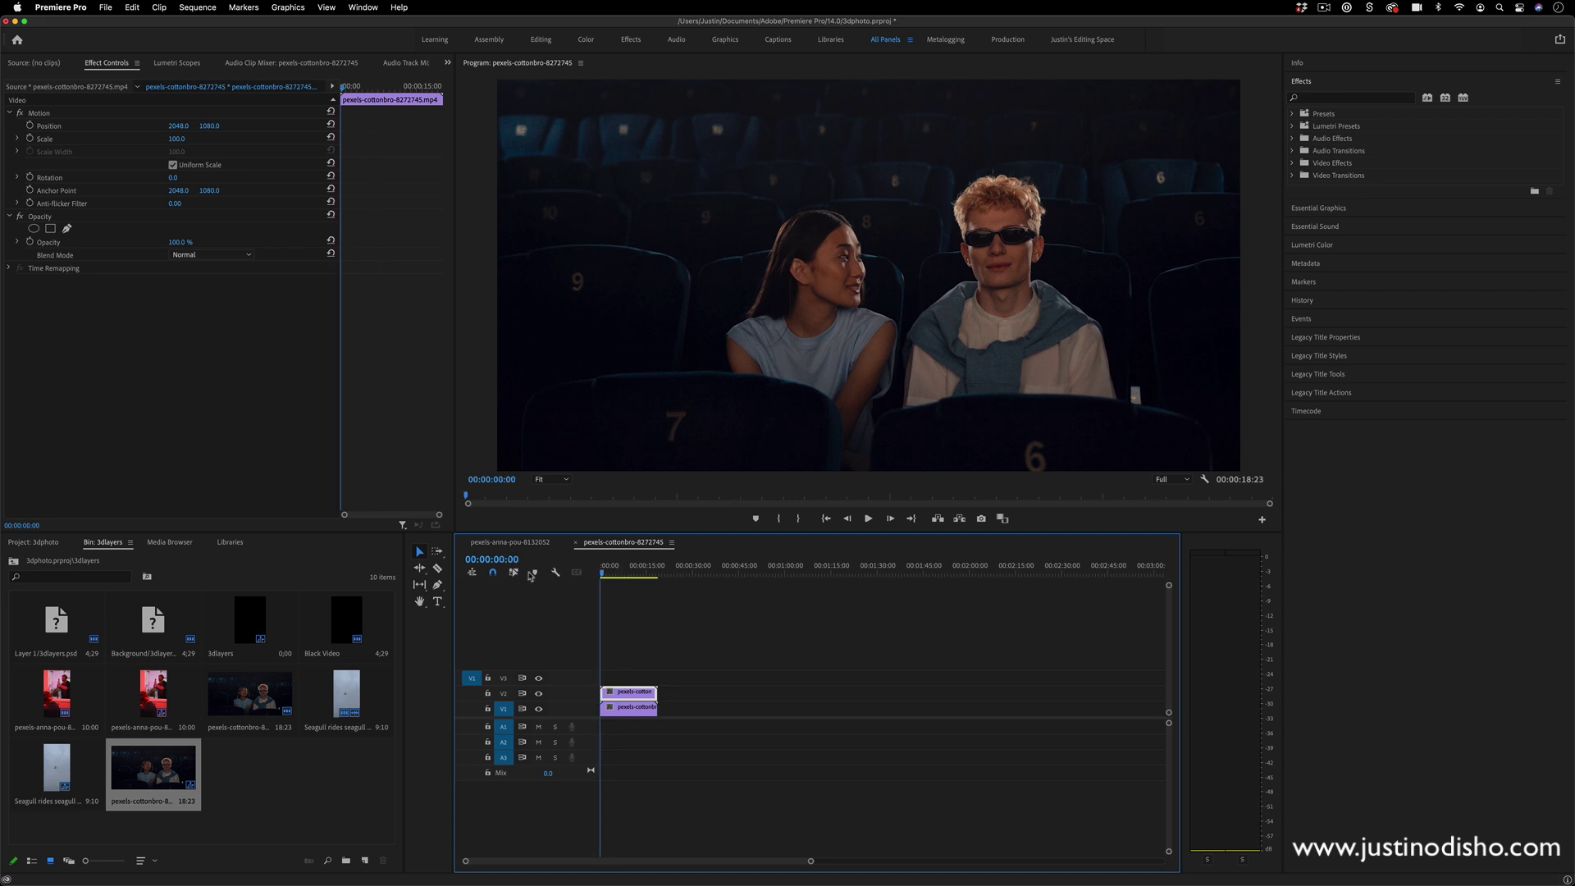
Step: Start a Free draw bezier opacity mask below the man's face and up its right side
click(67, 230)
click(891, 273)
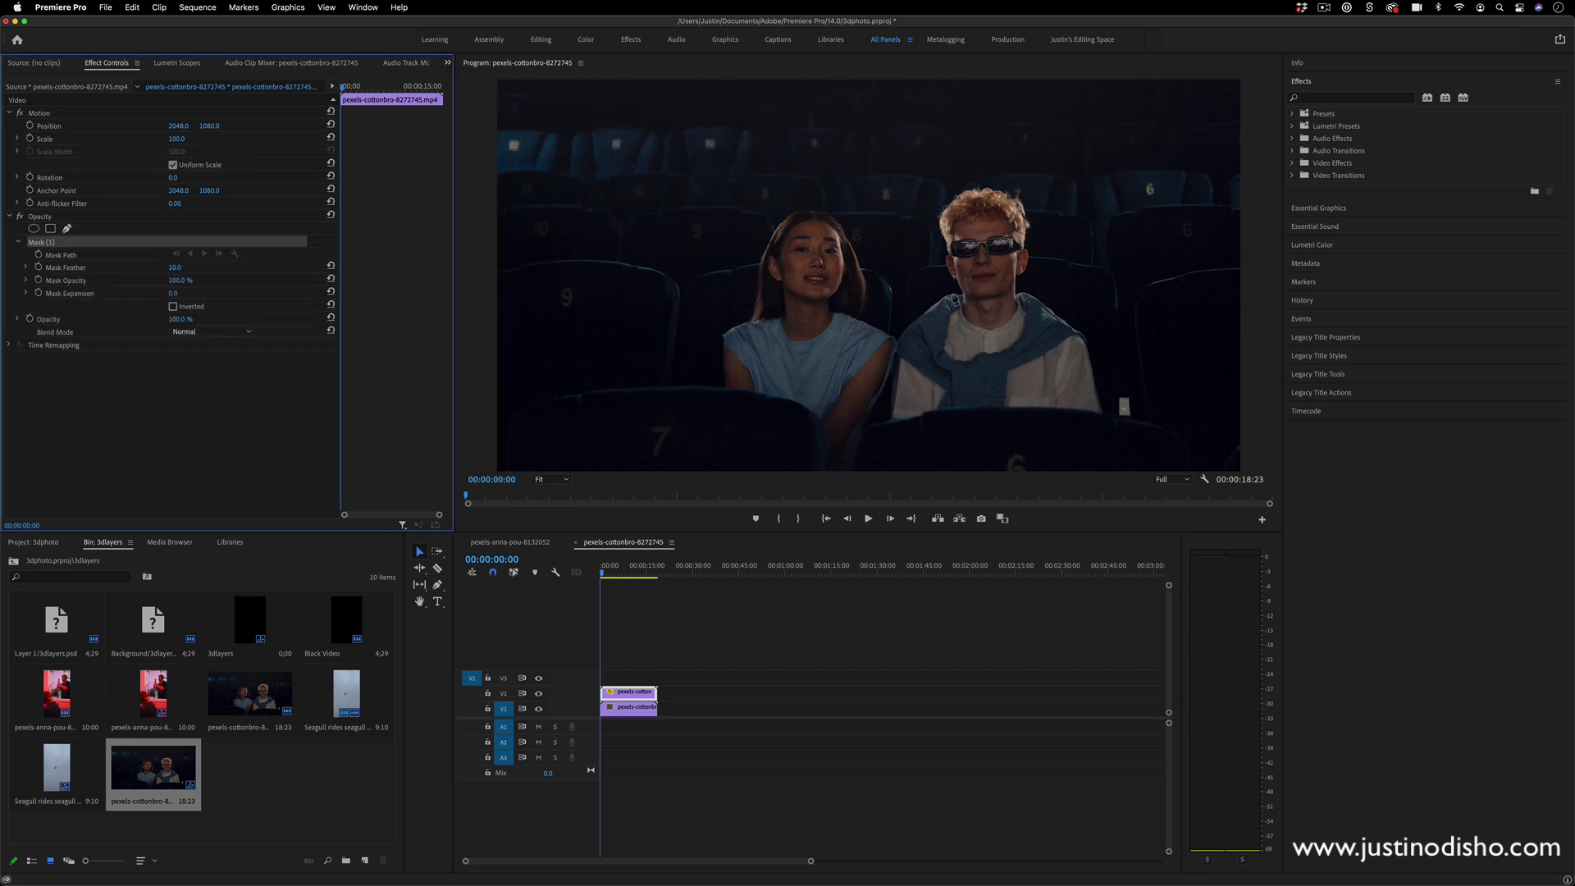
click(954, 316)
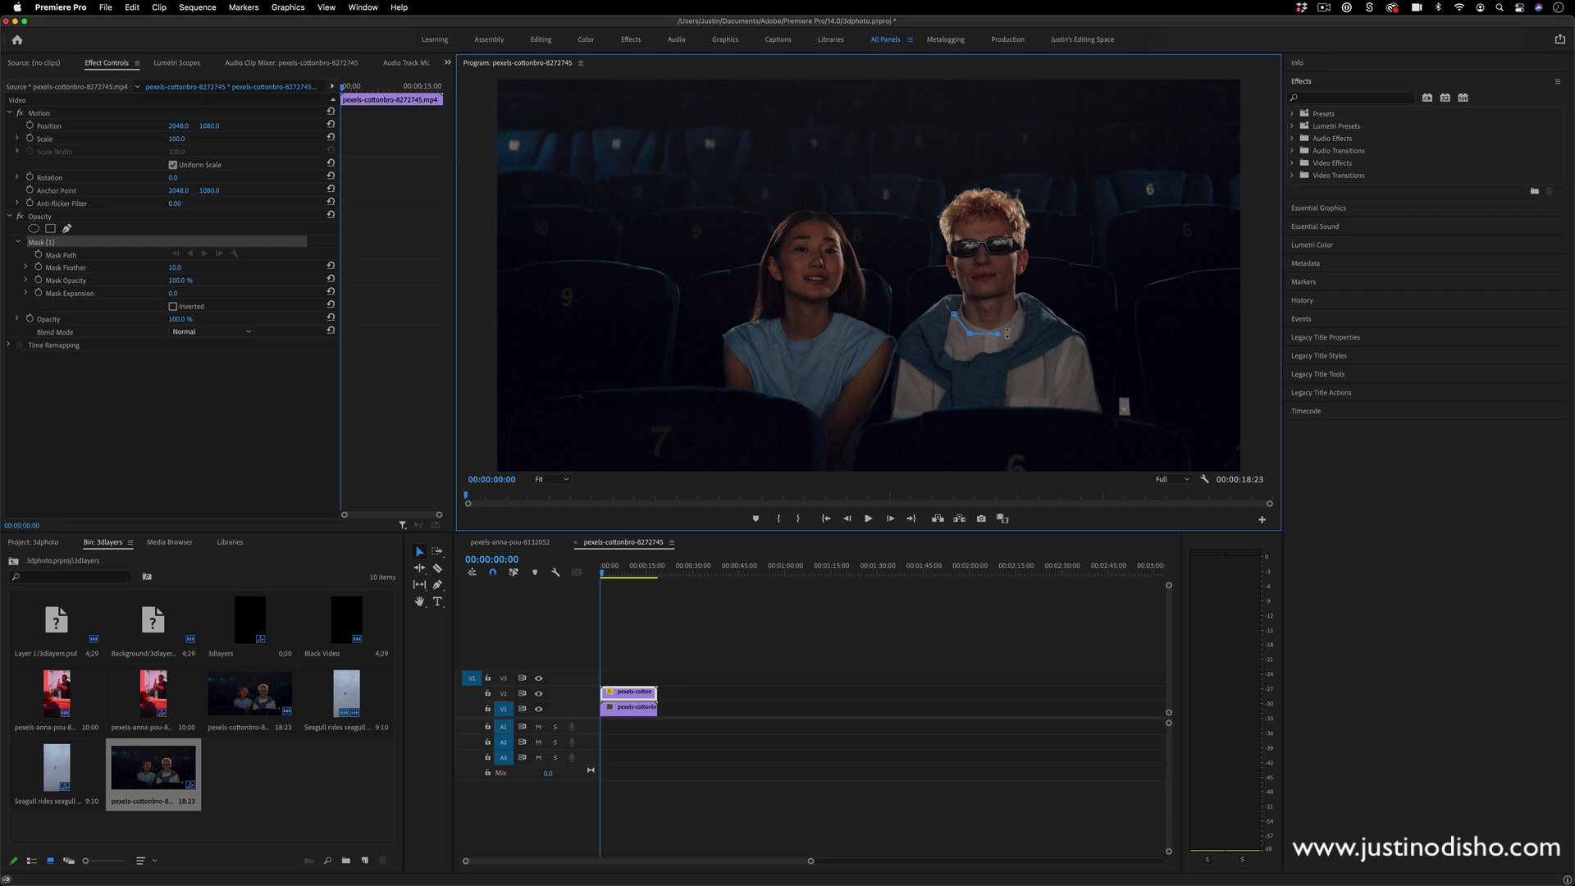
key(Right)
click(1022, 285)
click(1031, 269)
Step: Continue the mask points over the hair, down the left cheek, and close the path
click(1037, 220)
click(1025, 194)
click(1006, 184)
click(984, 178)
click(961, 184)
click(942, 194)
click(933, 233)
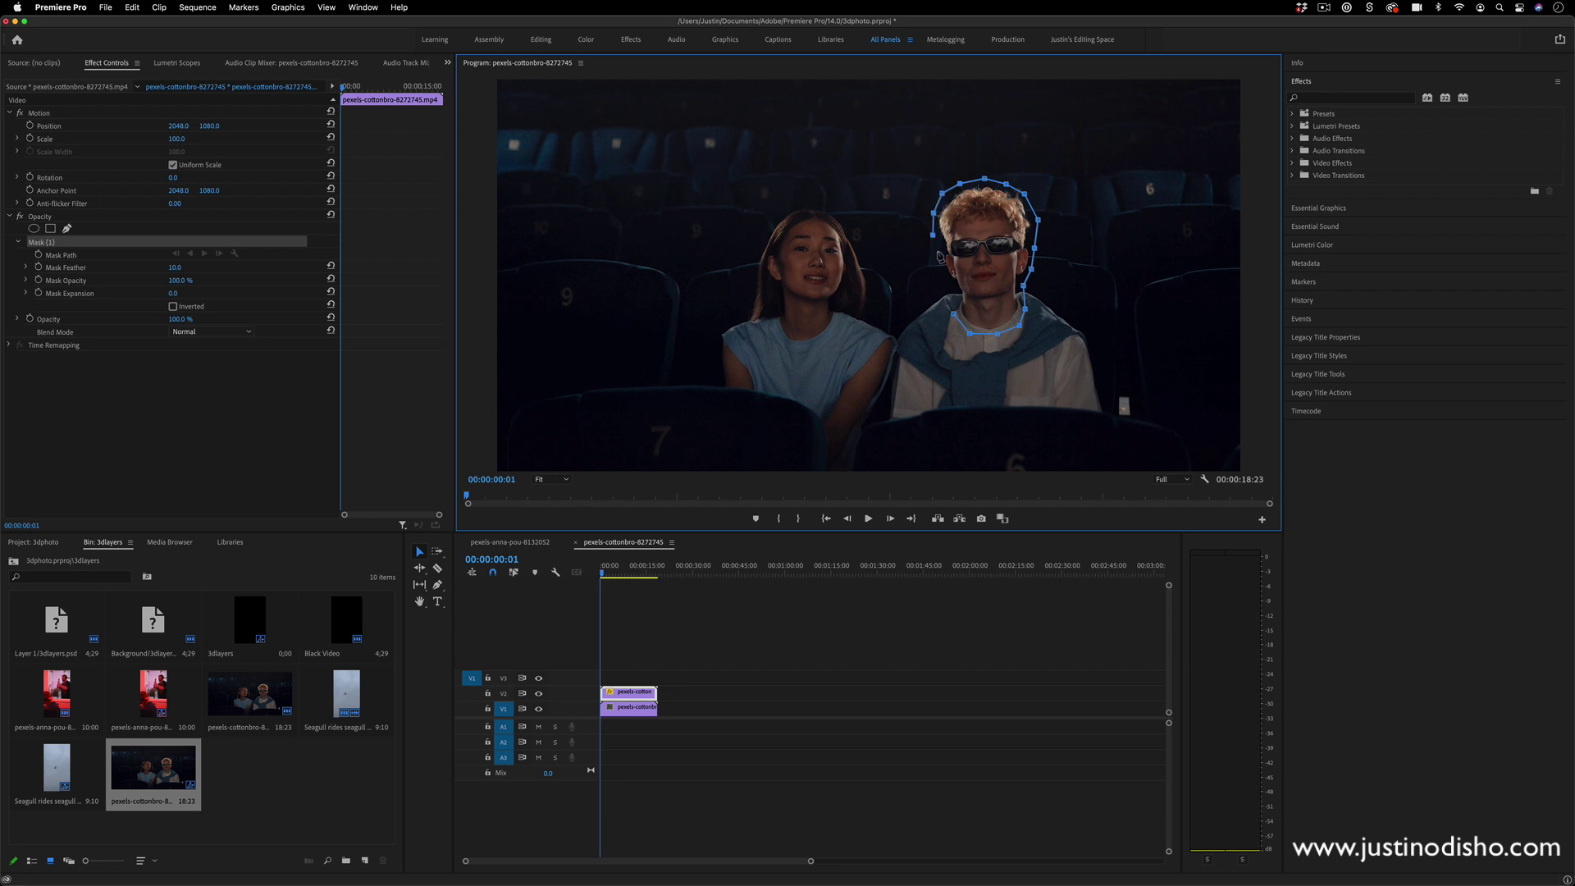
click(938, 251)
click(944, 277)
click(954, 290)
click(952, 330)
Step: Select the Mask Path and track the head mask forward through the clip
click(66, 255)
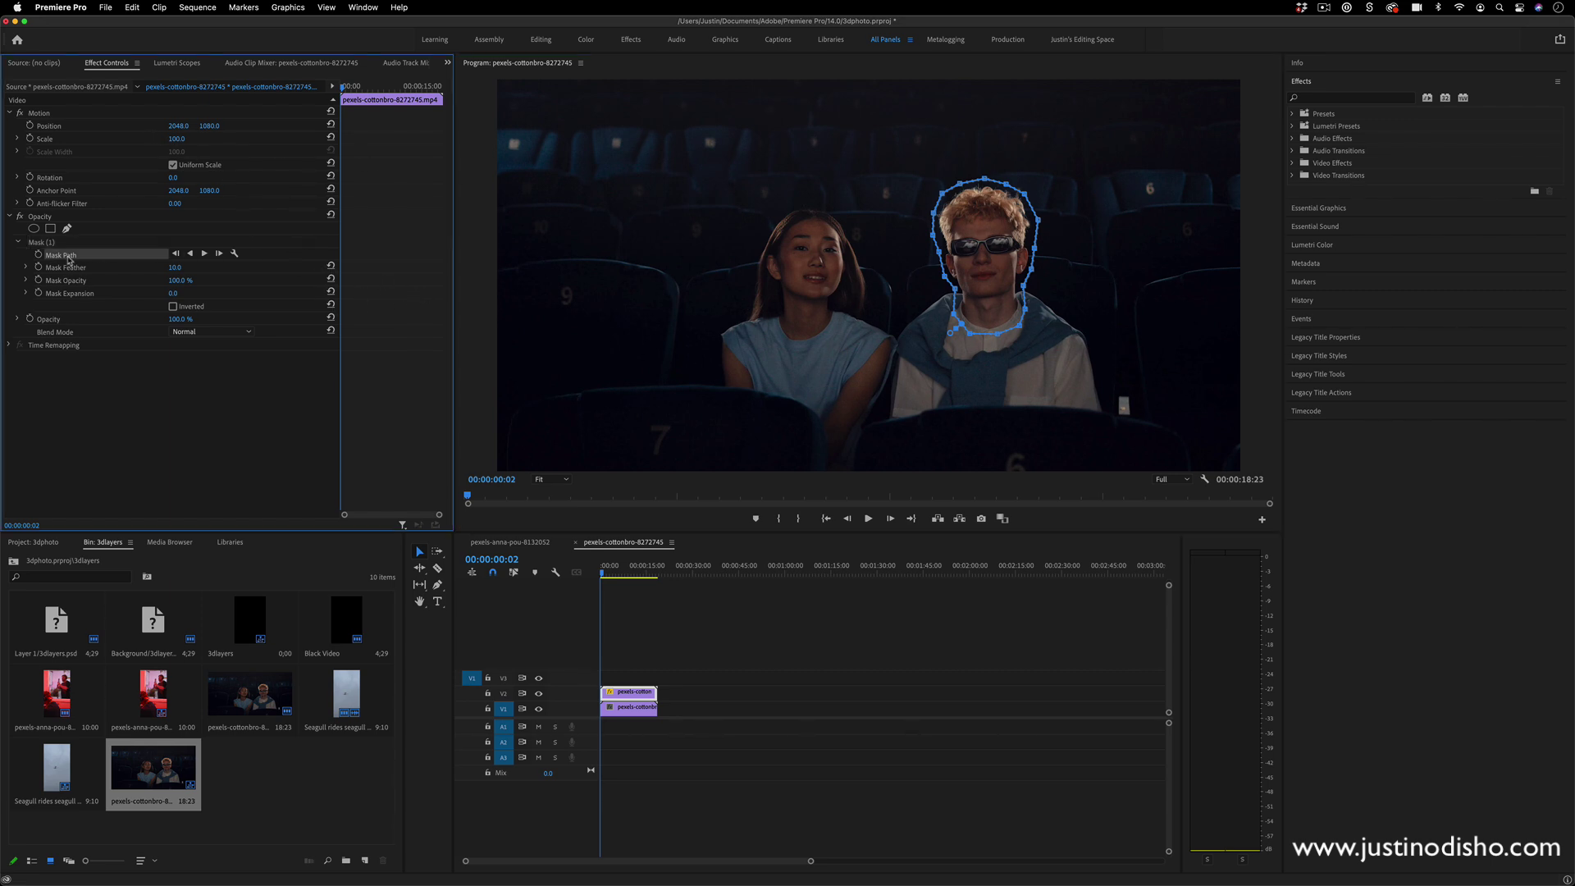
drag(346, 88, 284, 99)
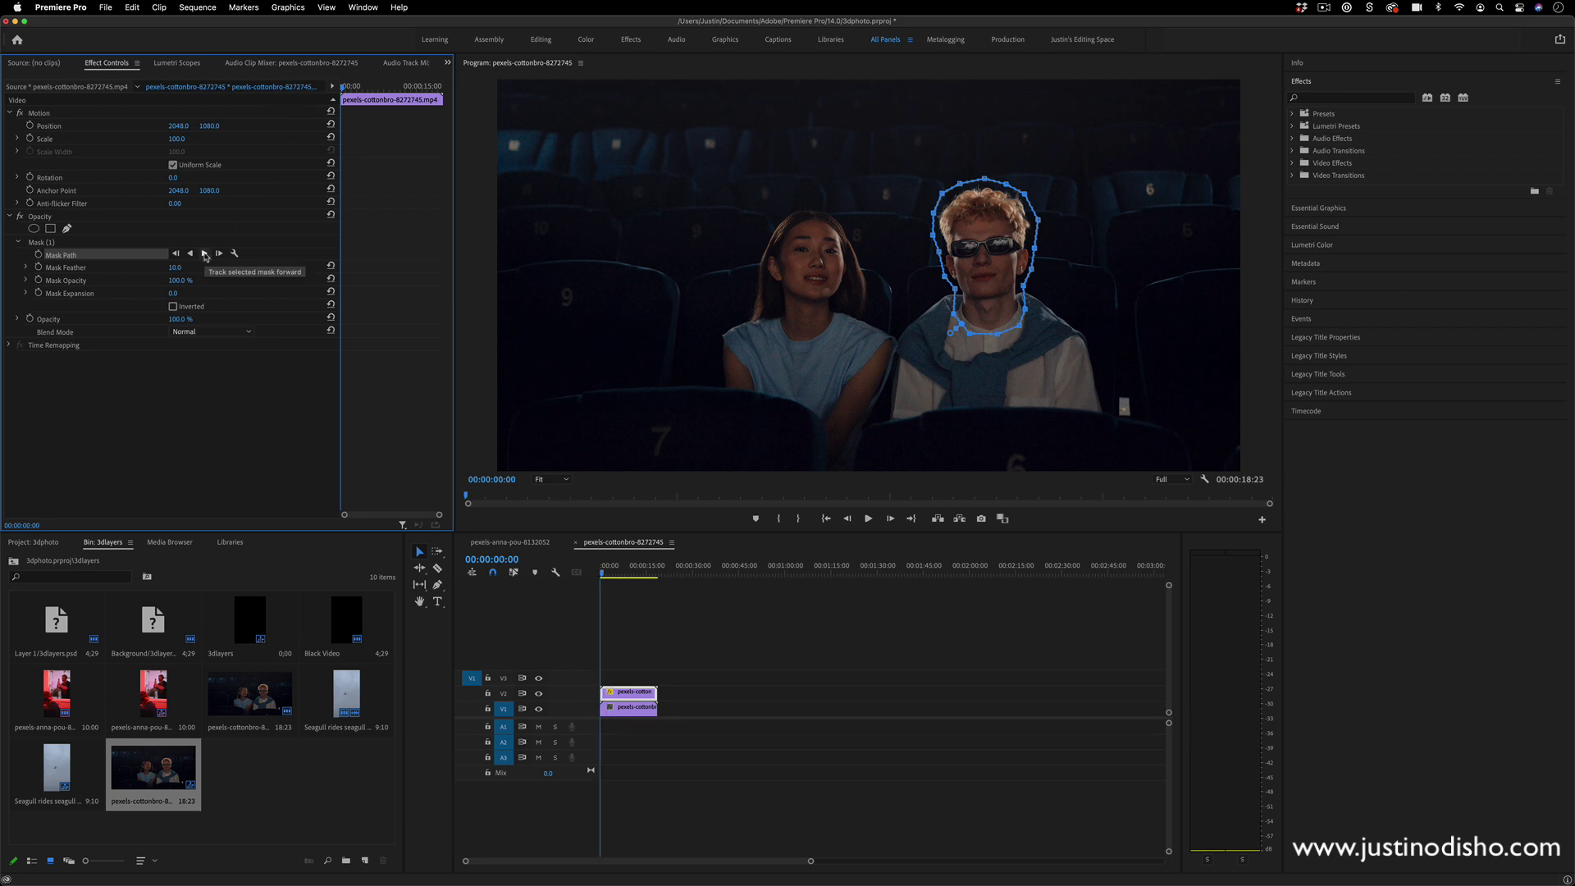
click(205, 254)
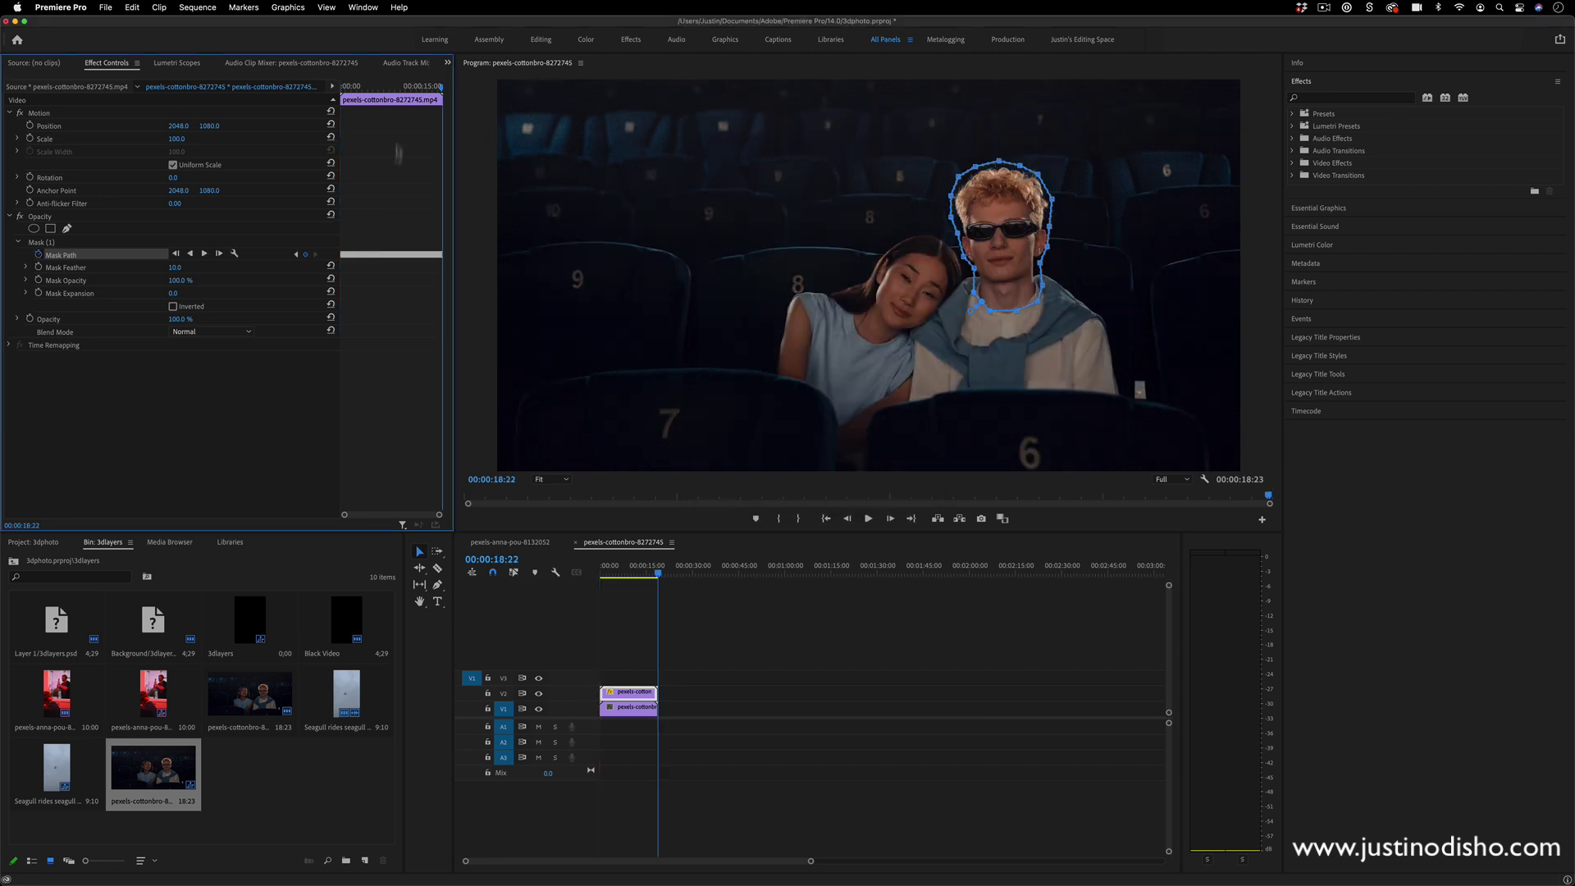
Step: Scrub back to the start and play briefly to check the tracked mask
drag(416, 88, 306, 92)
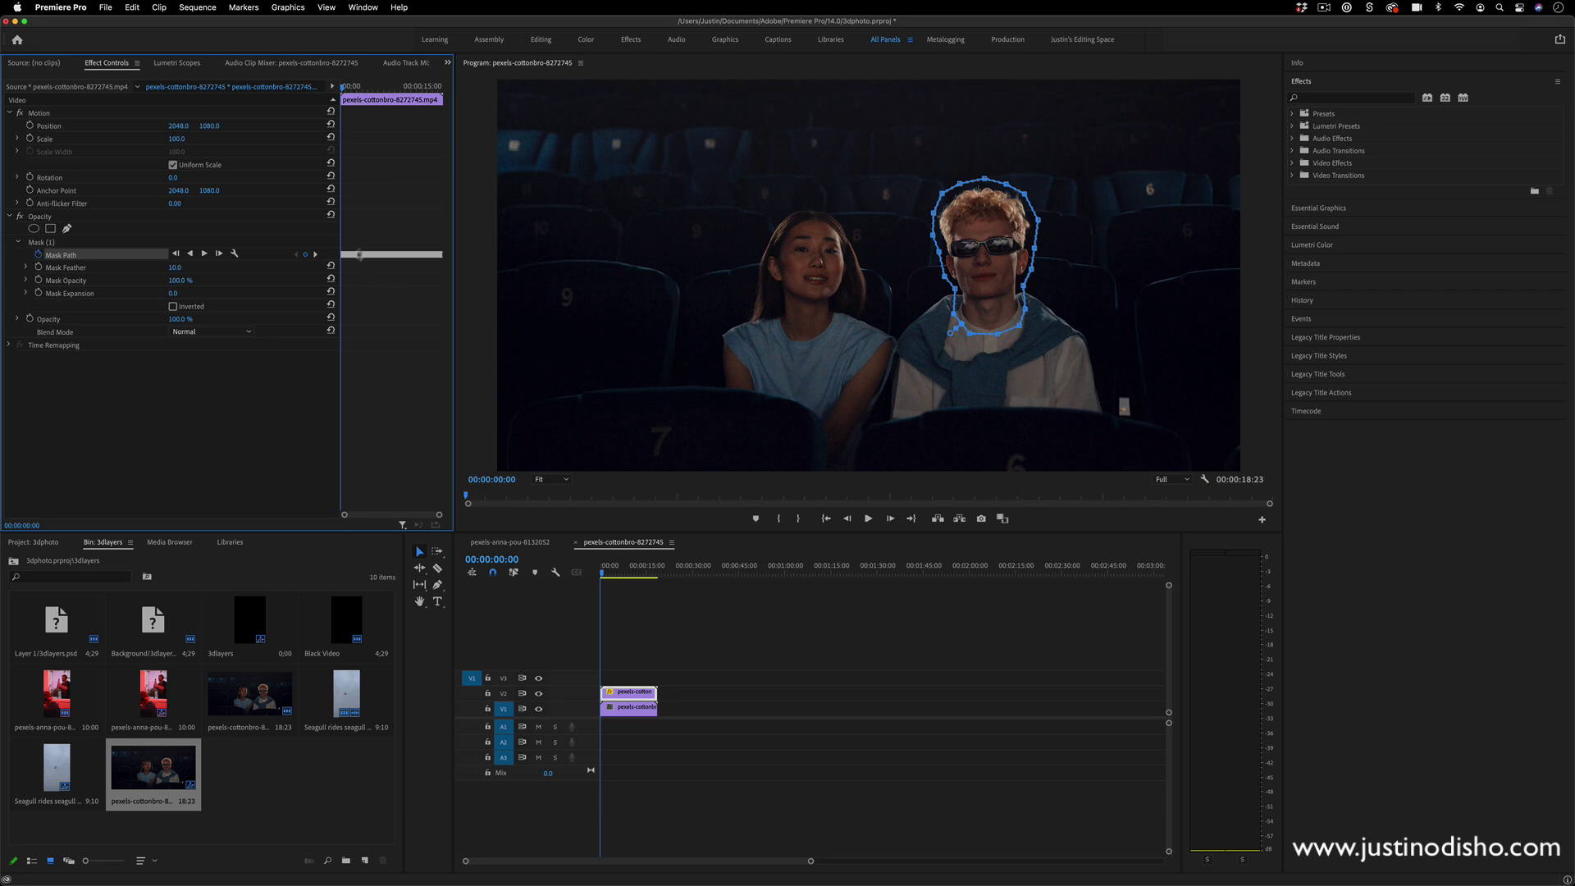
click(338, 266)
key(space)
key(space)
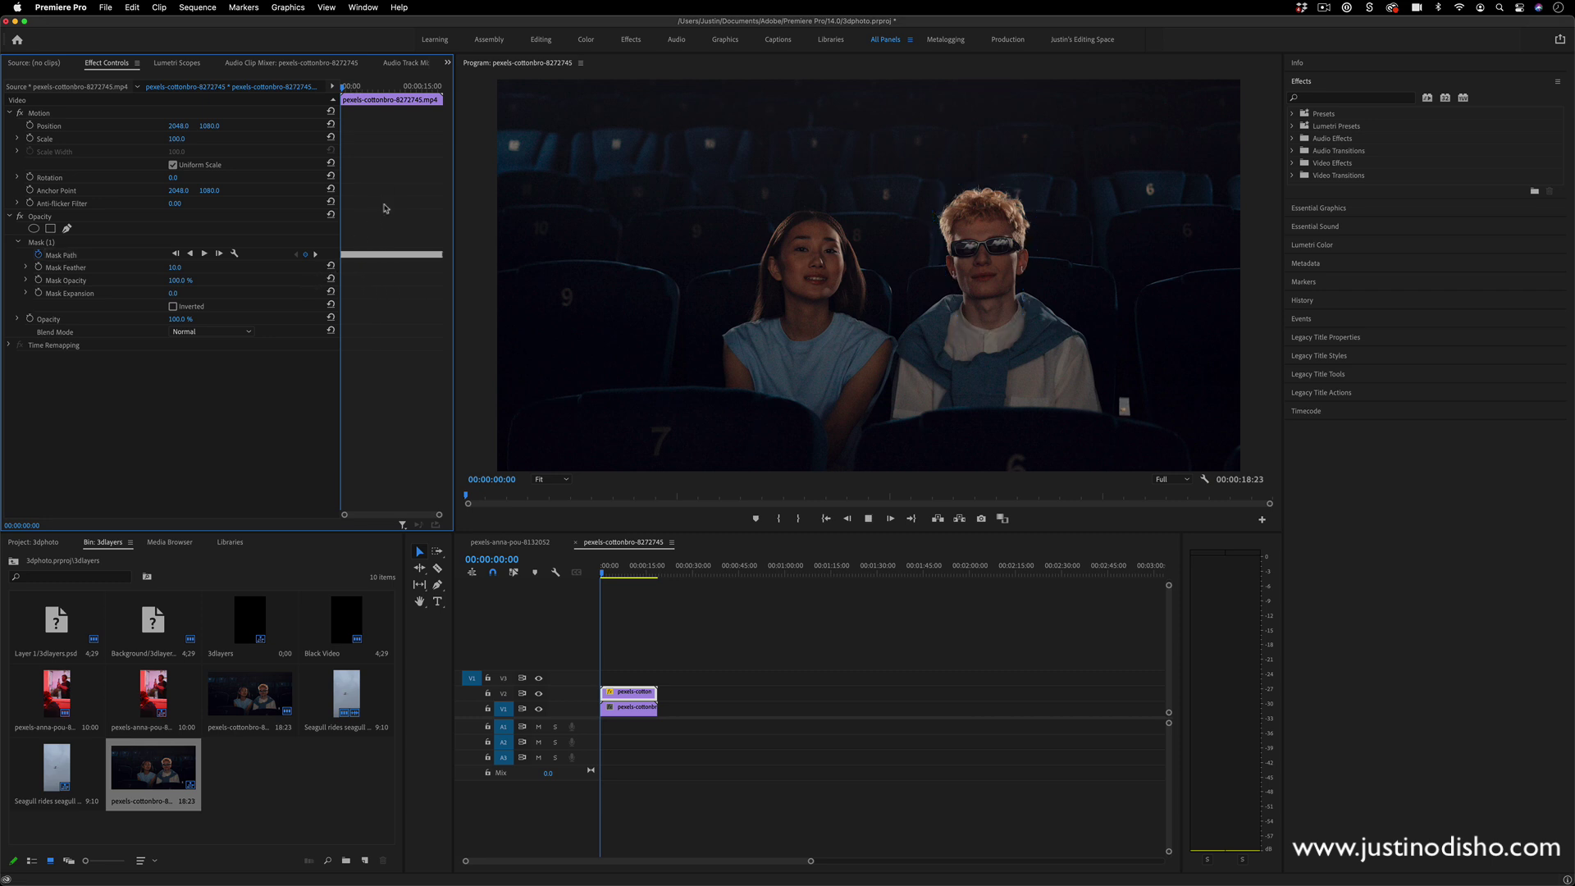
Step: Turn off V1 track output and preview the isolated head against black
click(539, 710)
key(space)
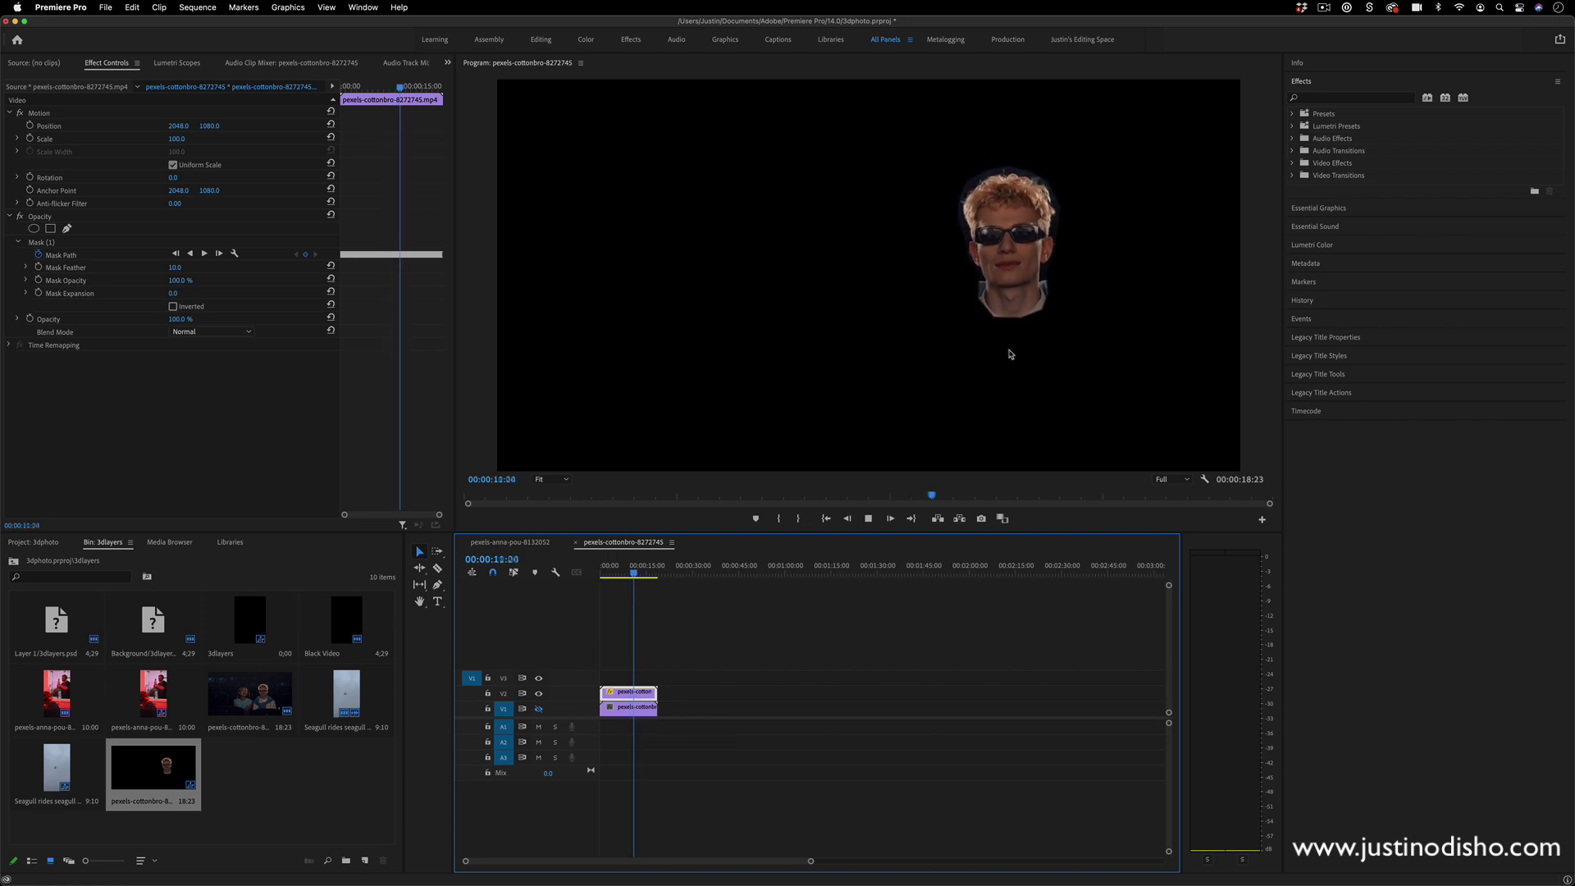
key(space)
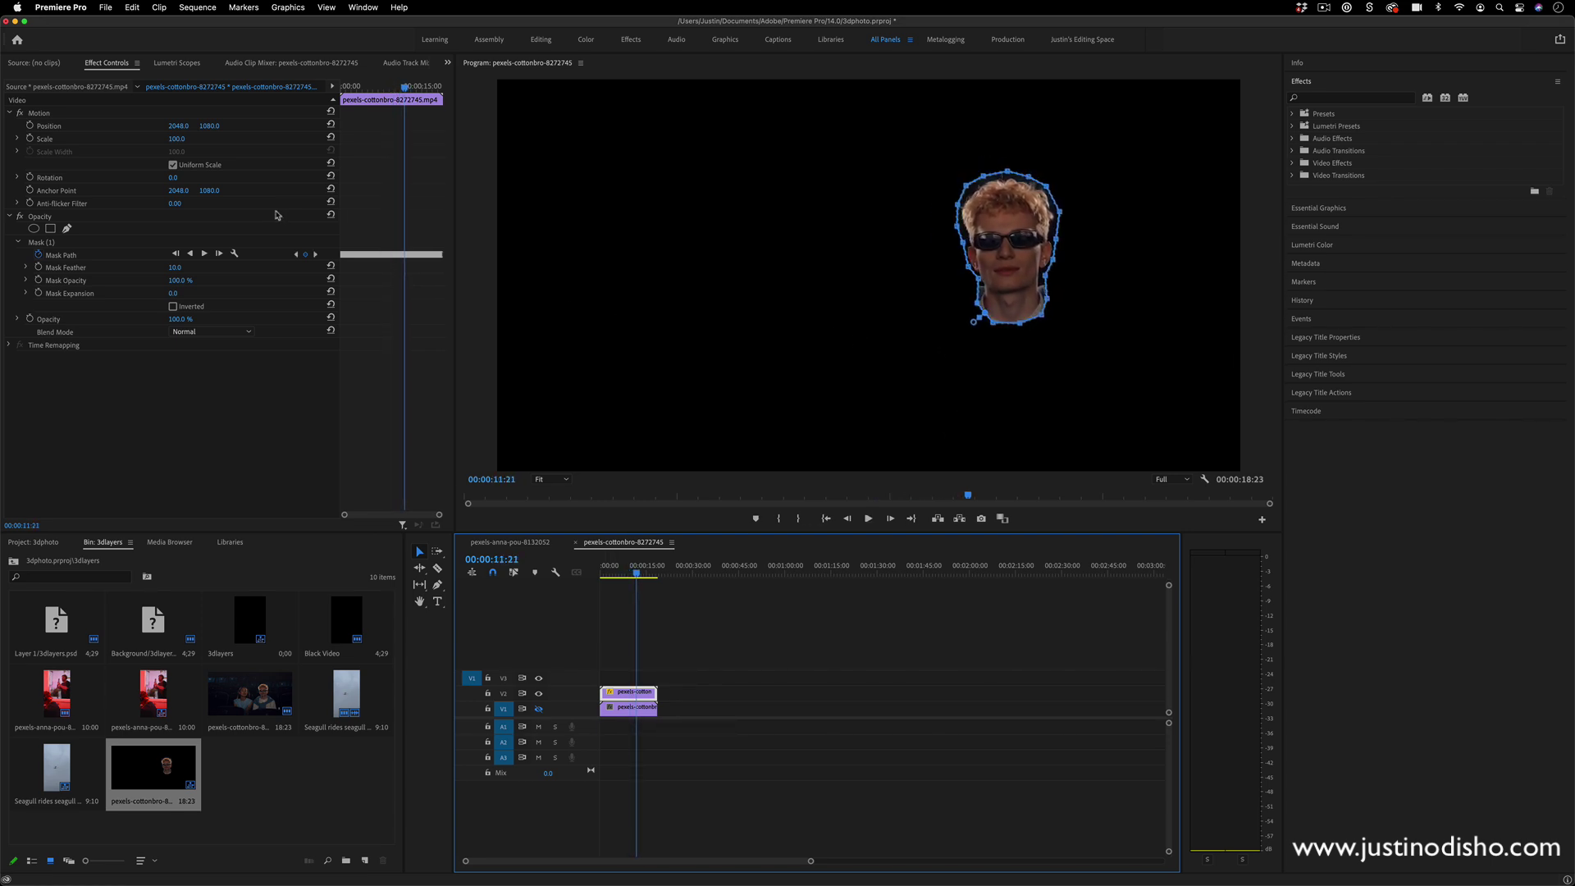
Step: Deselect to hide the mask outline, then reselect the V2 clip to edit its mask
click(419, 238)
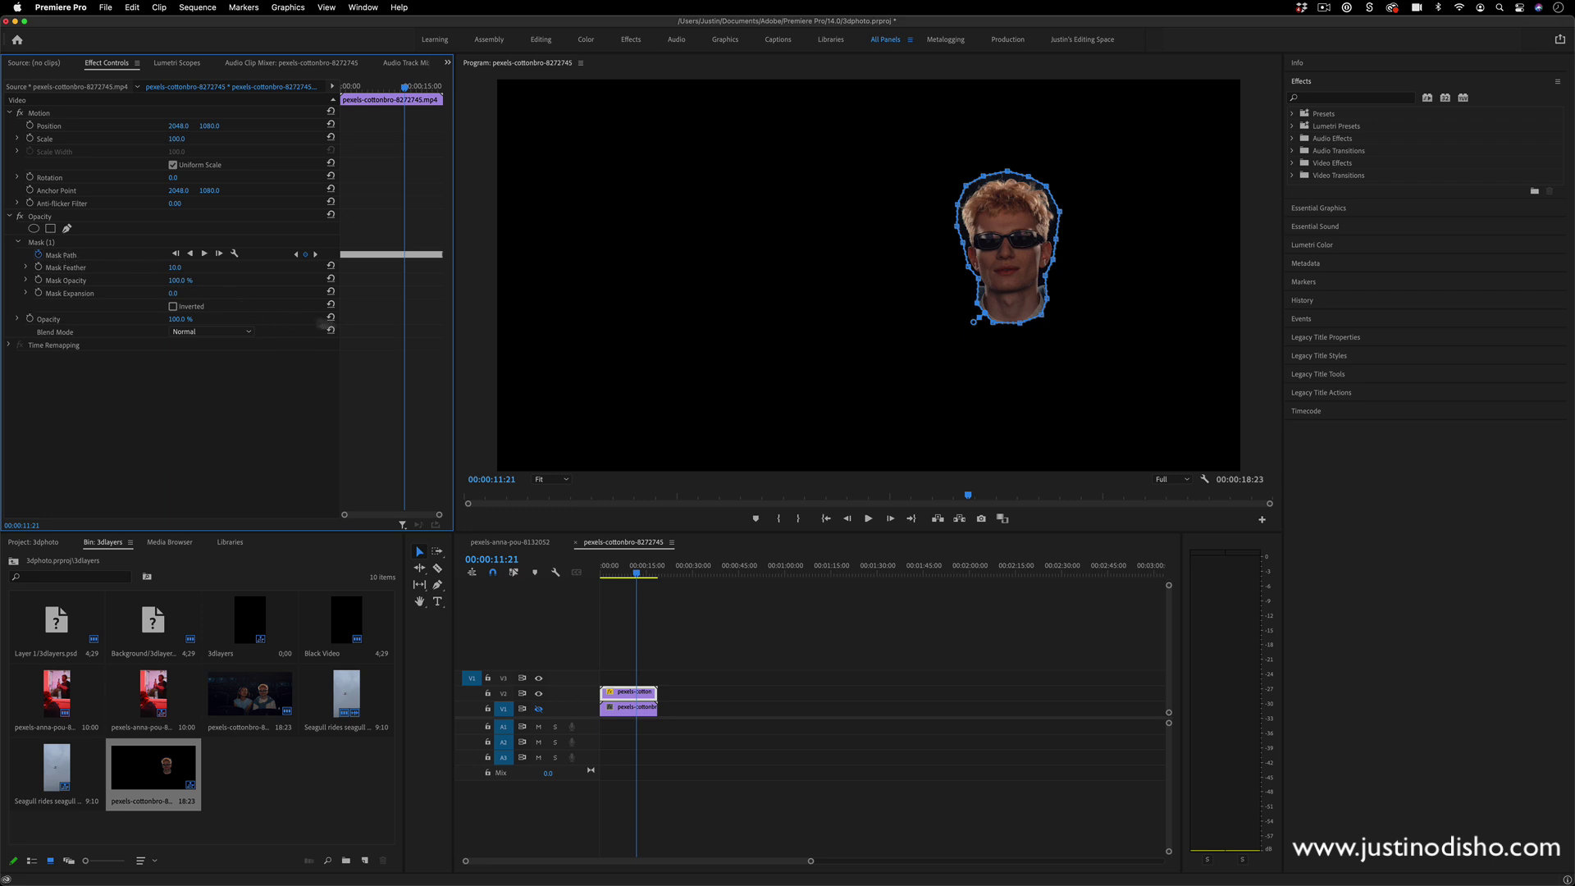
click(675, 594)
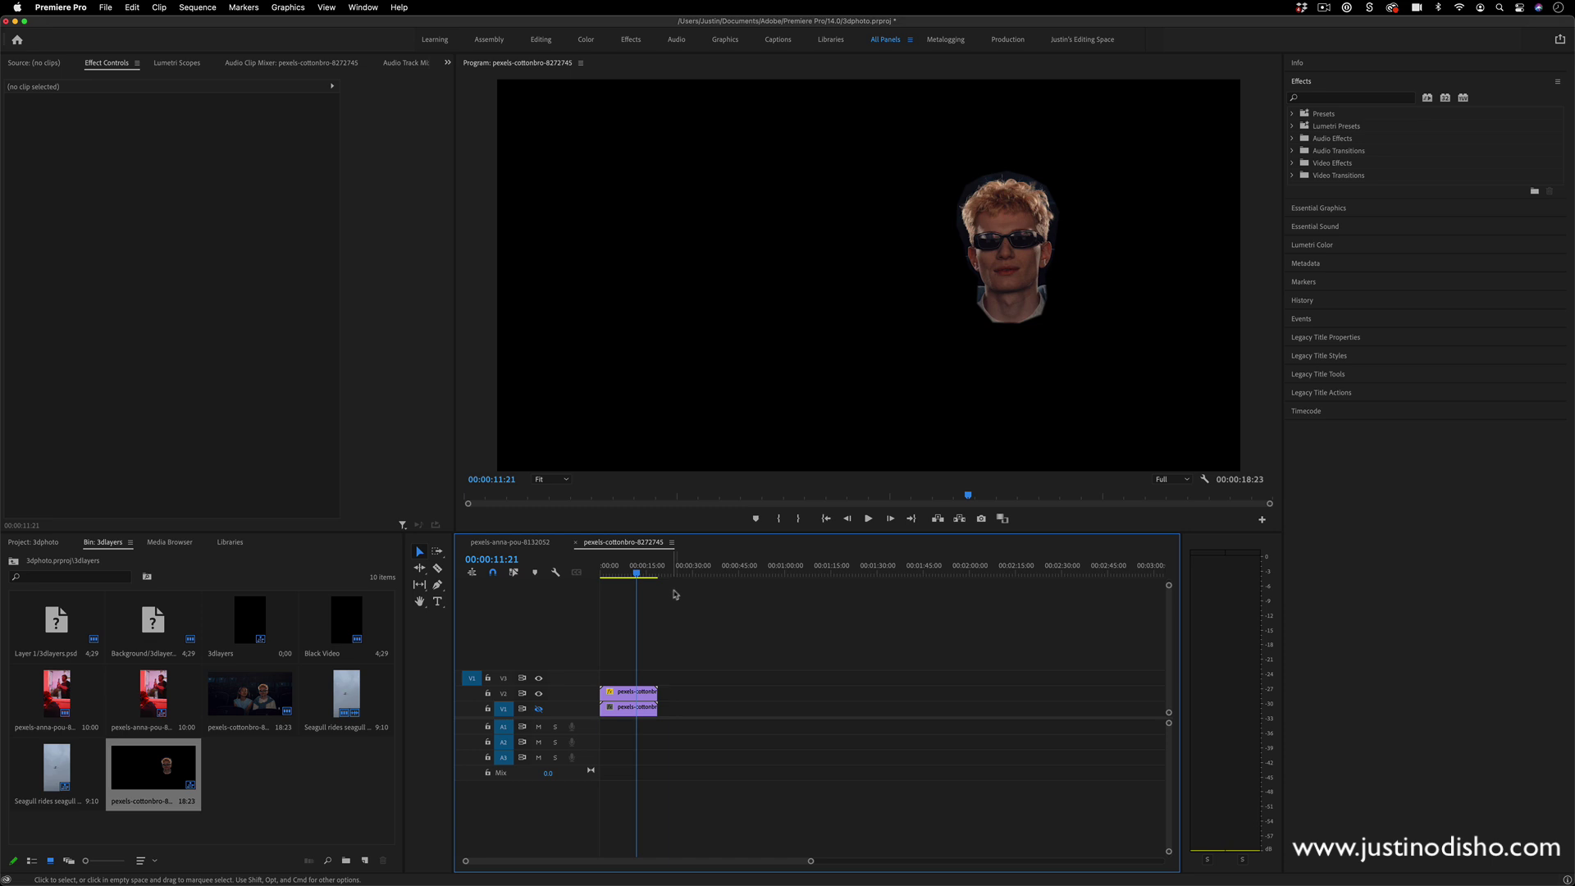
click(648, 693)
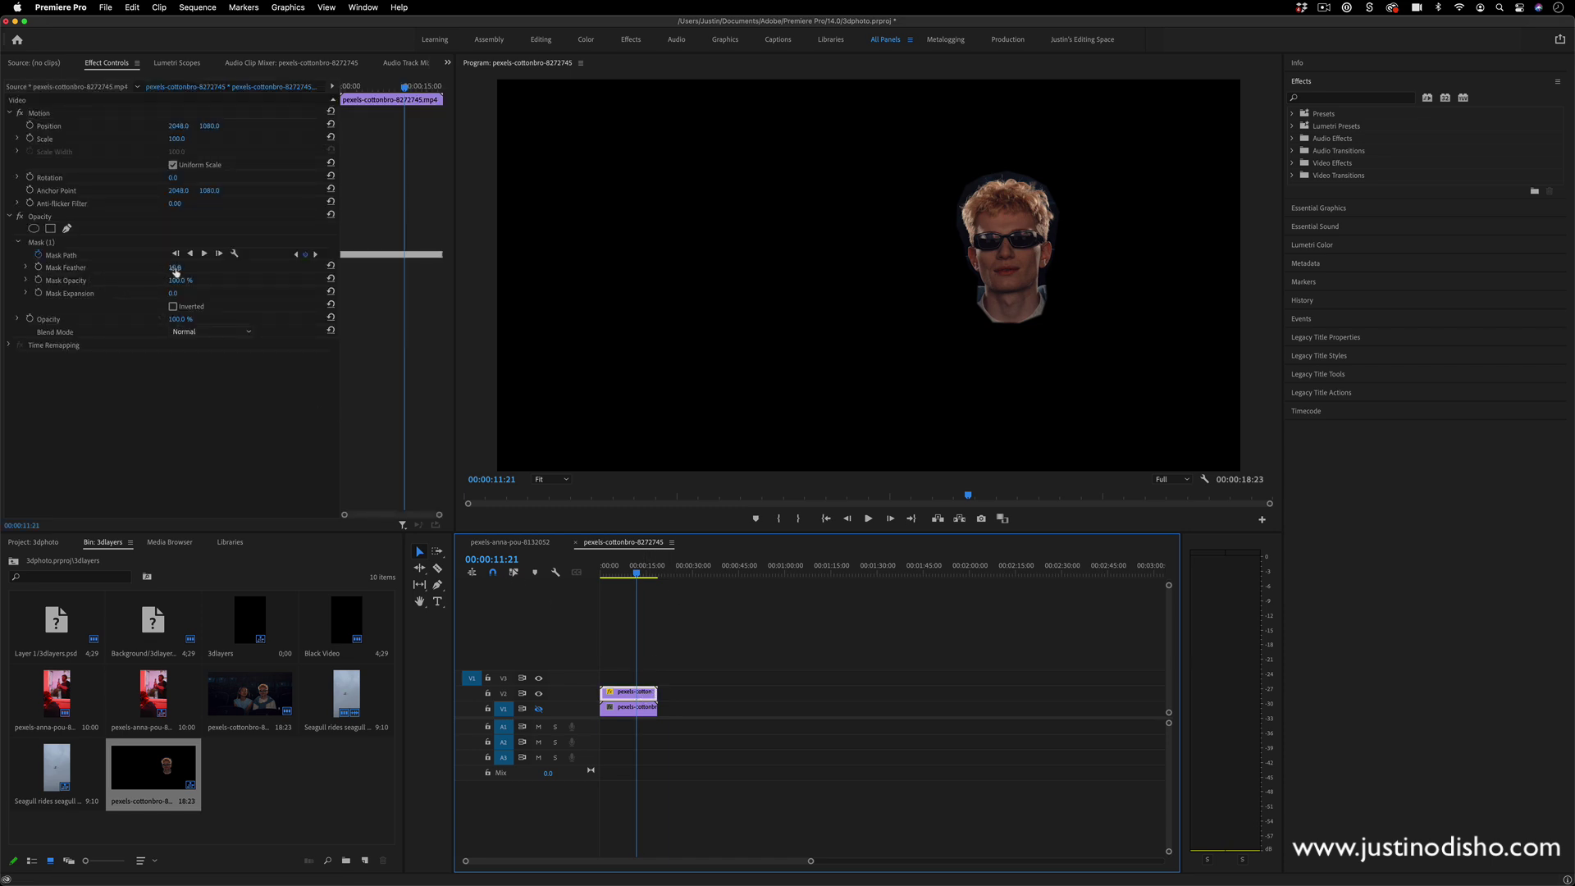
Step: Raise Mask Feather for a soft edge and pull Mask Expansion slightly negative to hug the head
drag(175, 271, 131, 272)
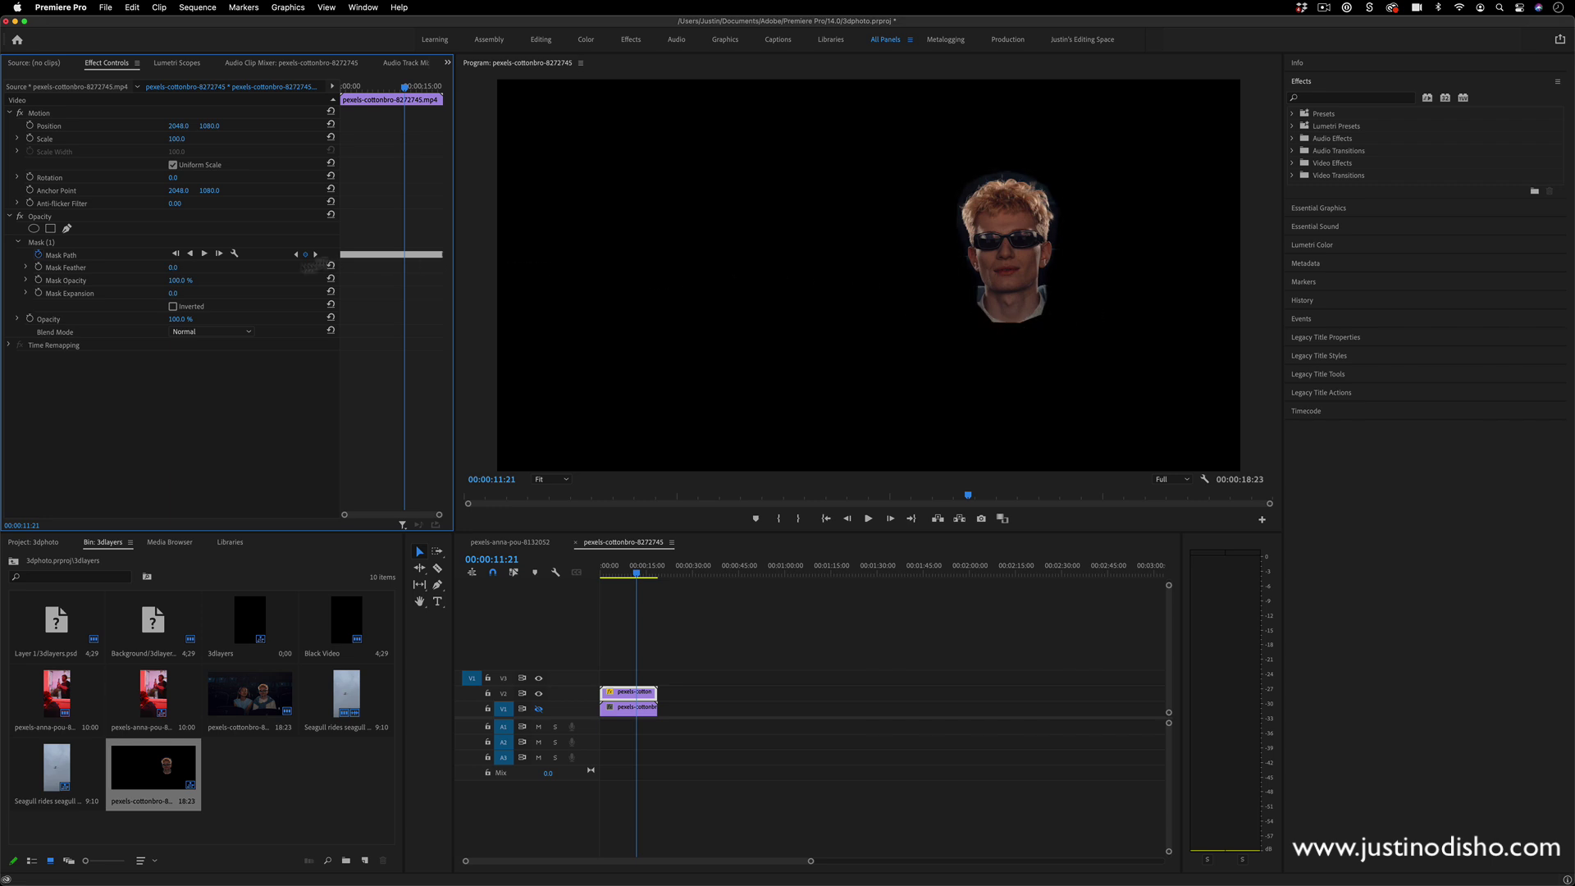
drag(174, 267, 207, 268)
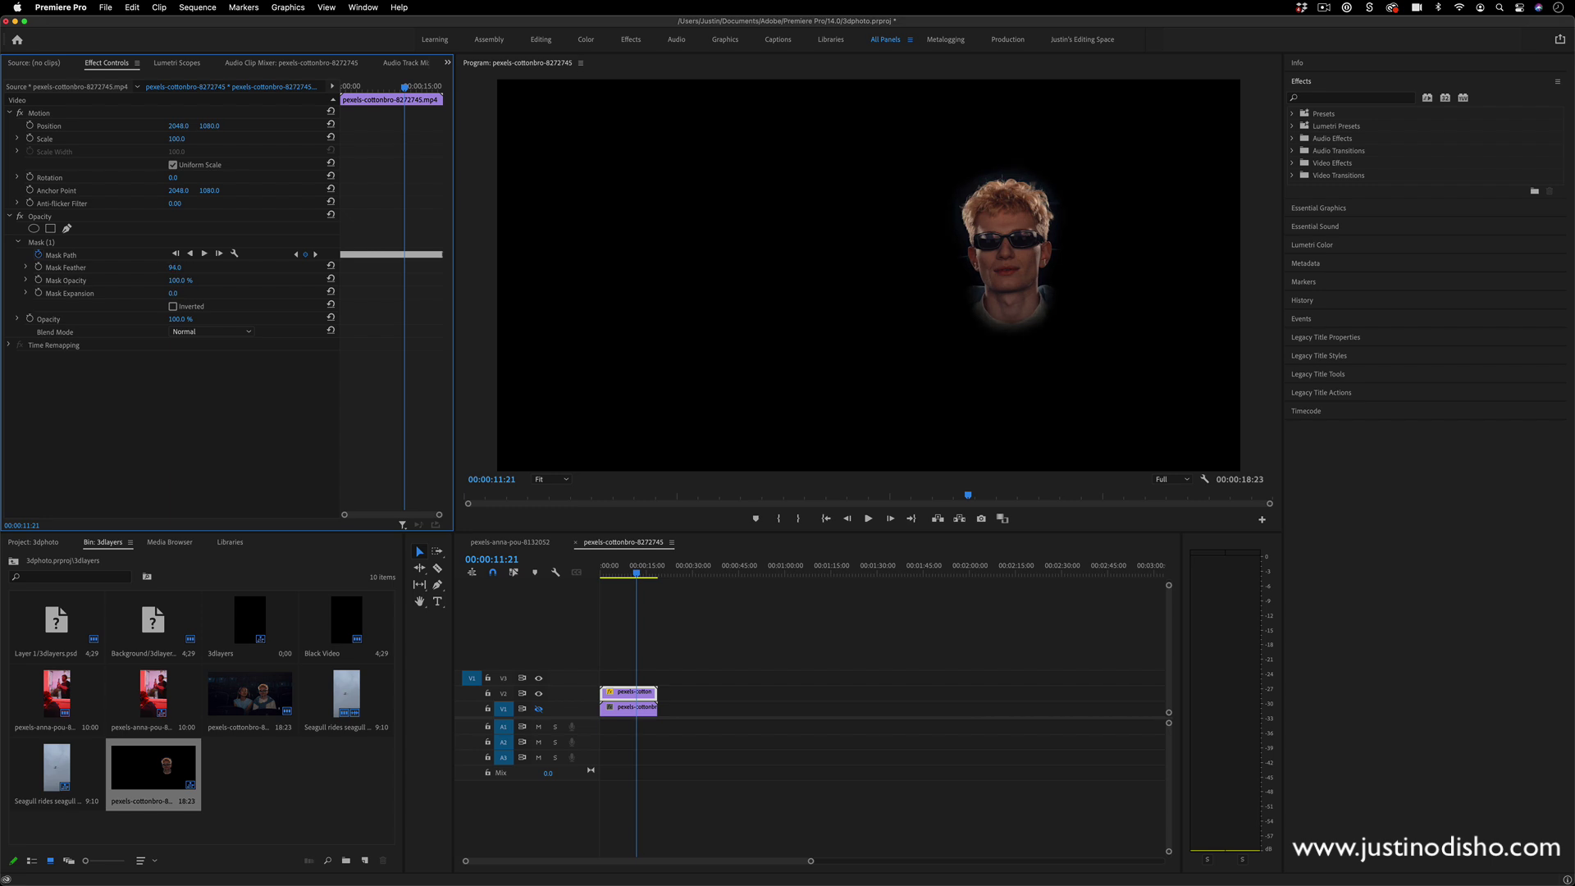
mouse_move(174, 297)
mouse_down()
mouse_move(201, 296)
mouse_move(111, 297)
mouse_move(162, 297)
mouse_up()
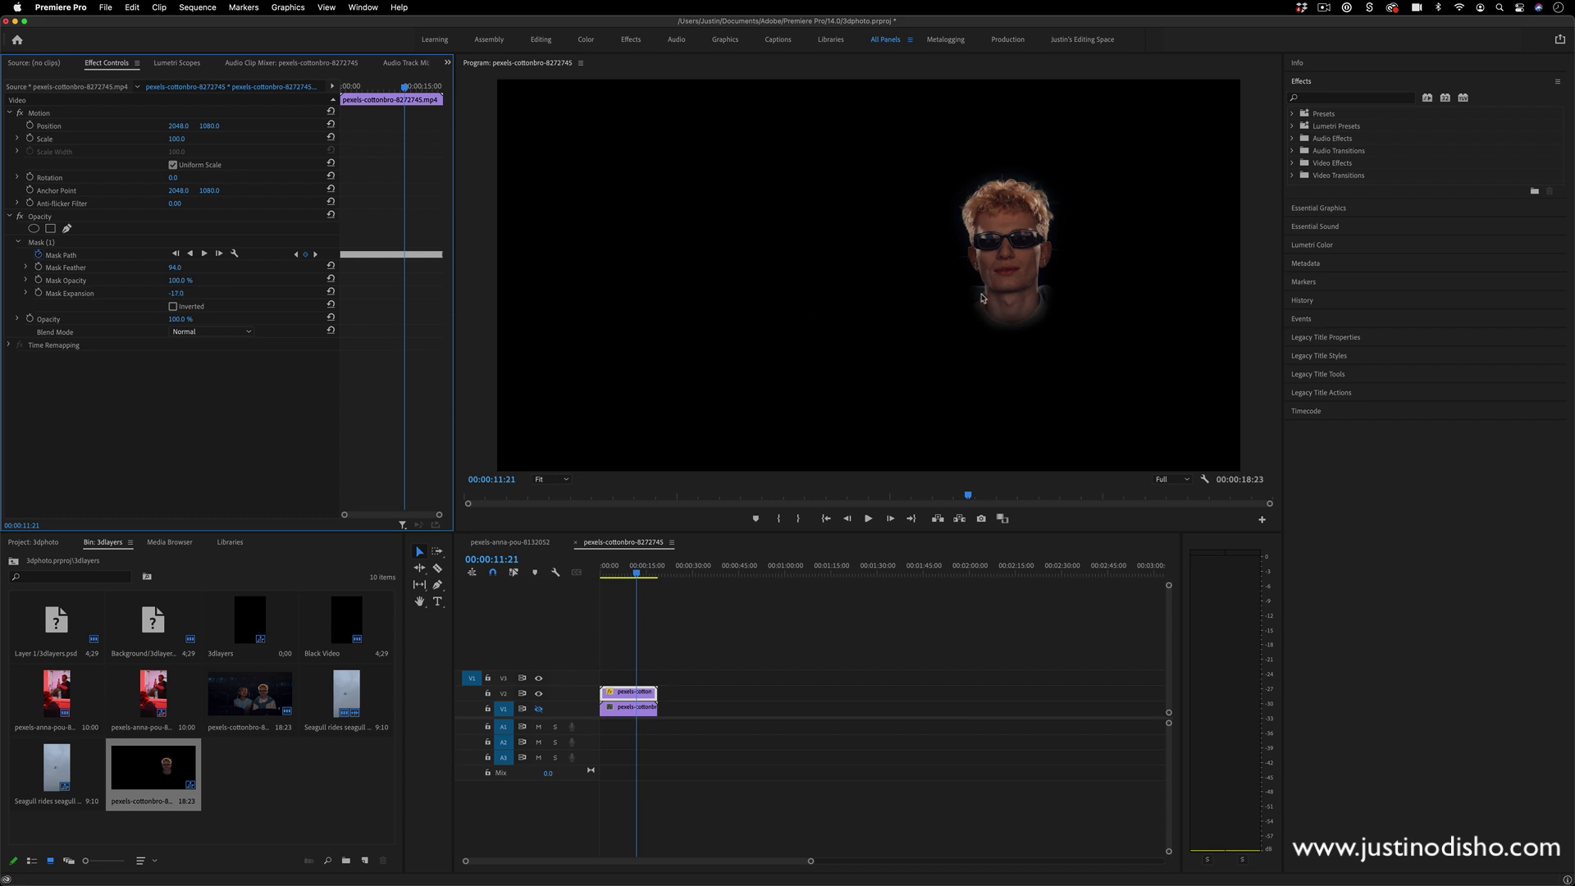
drag(177, 293, 197, 293)
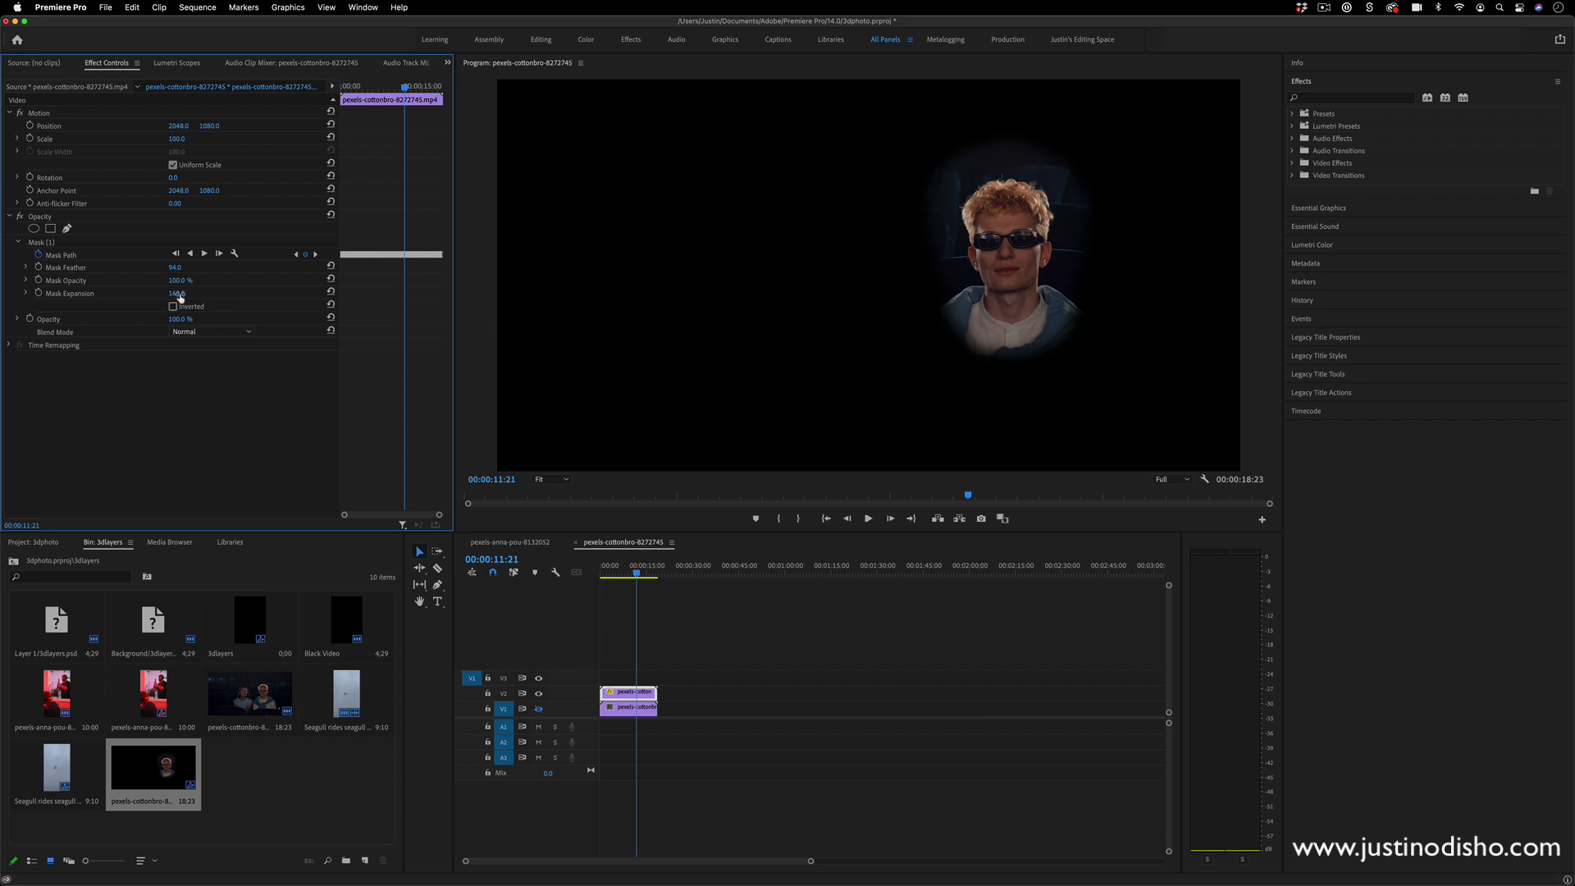
drag(179, 293, 154, 293)
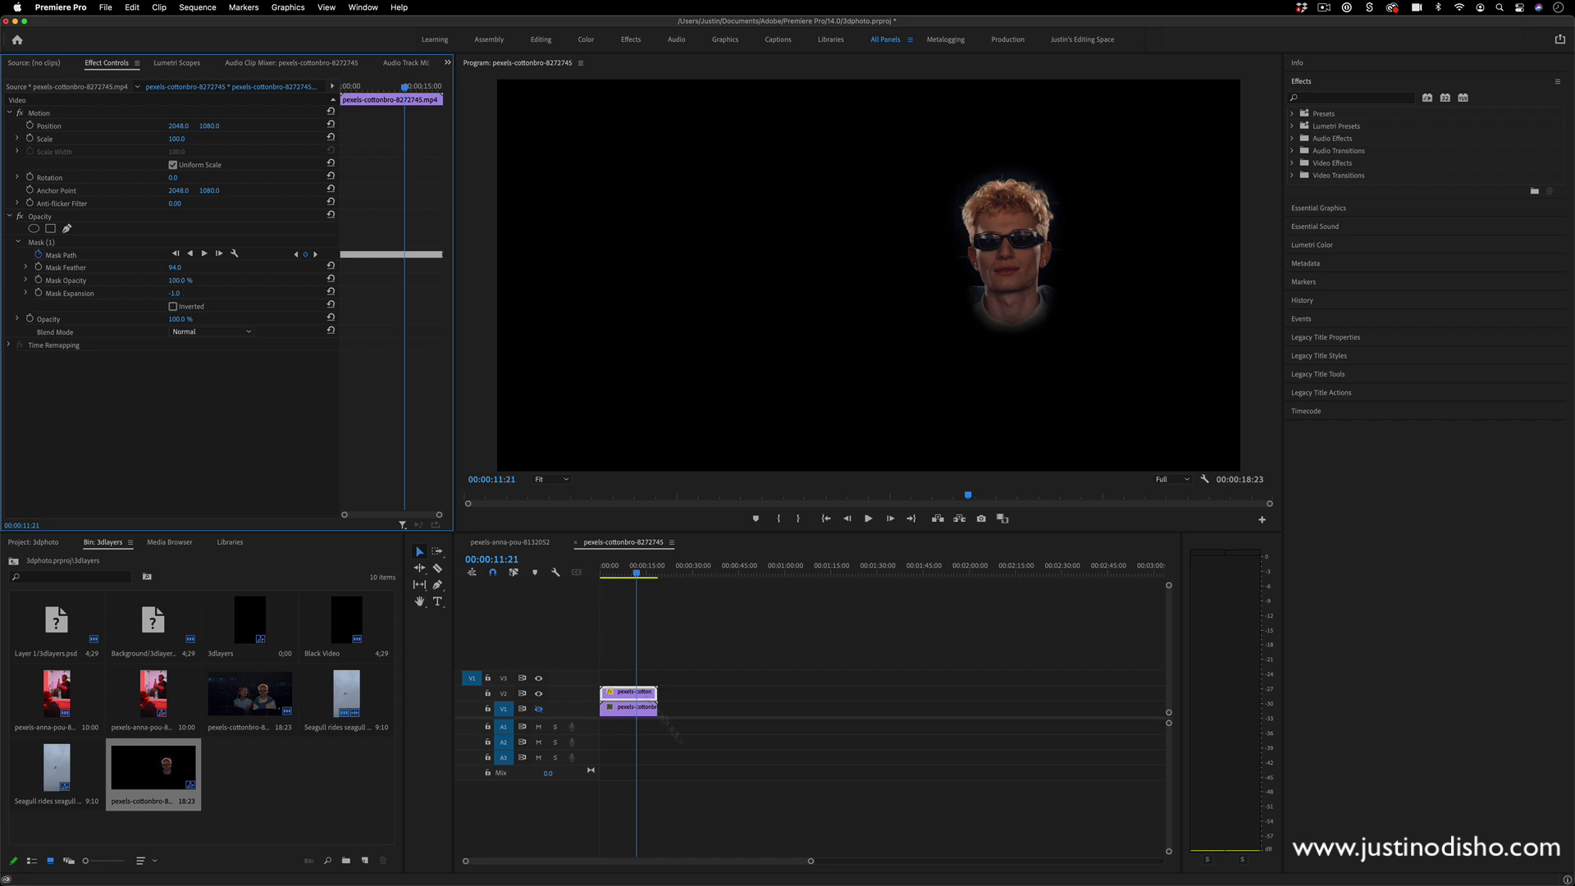
click(538, 711)
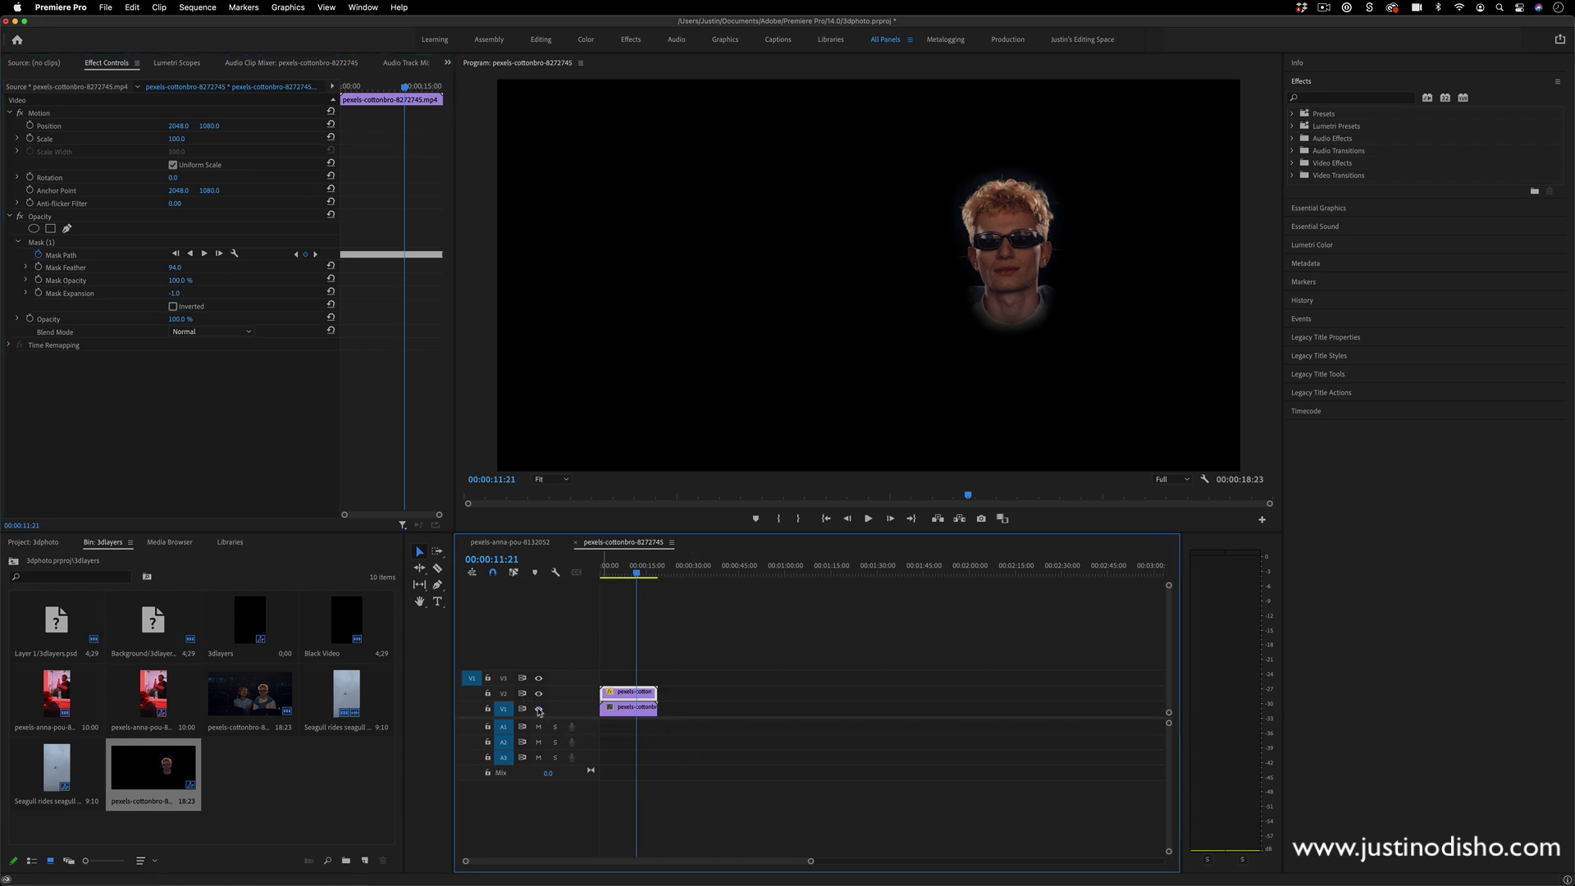
Step: Show V1 again and set the masked head layer's Motion Scale to 130 (after trying 150)
click(539, 709)
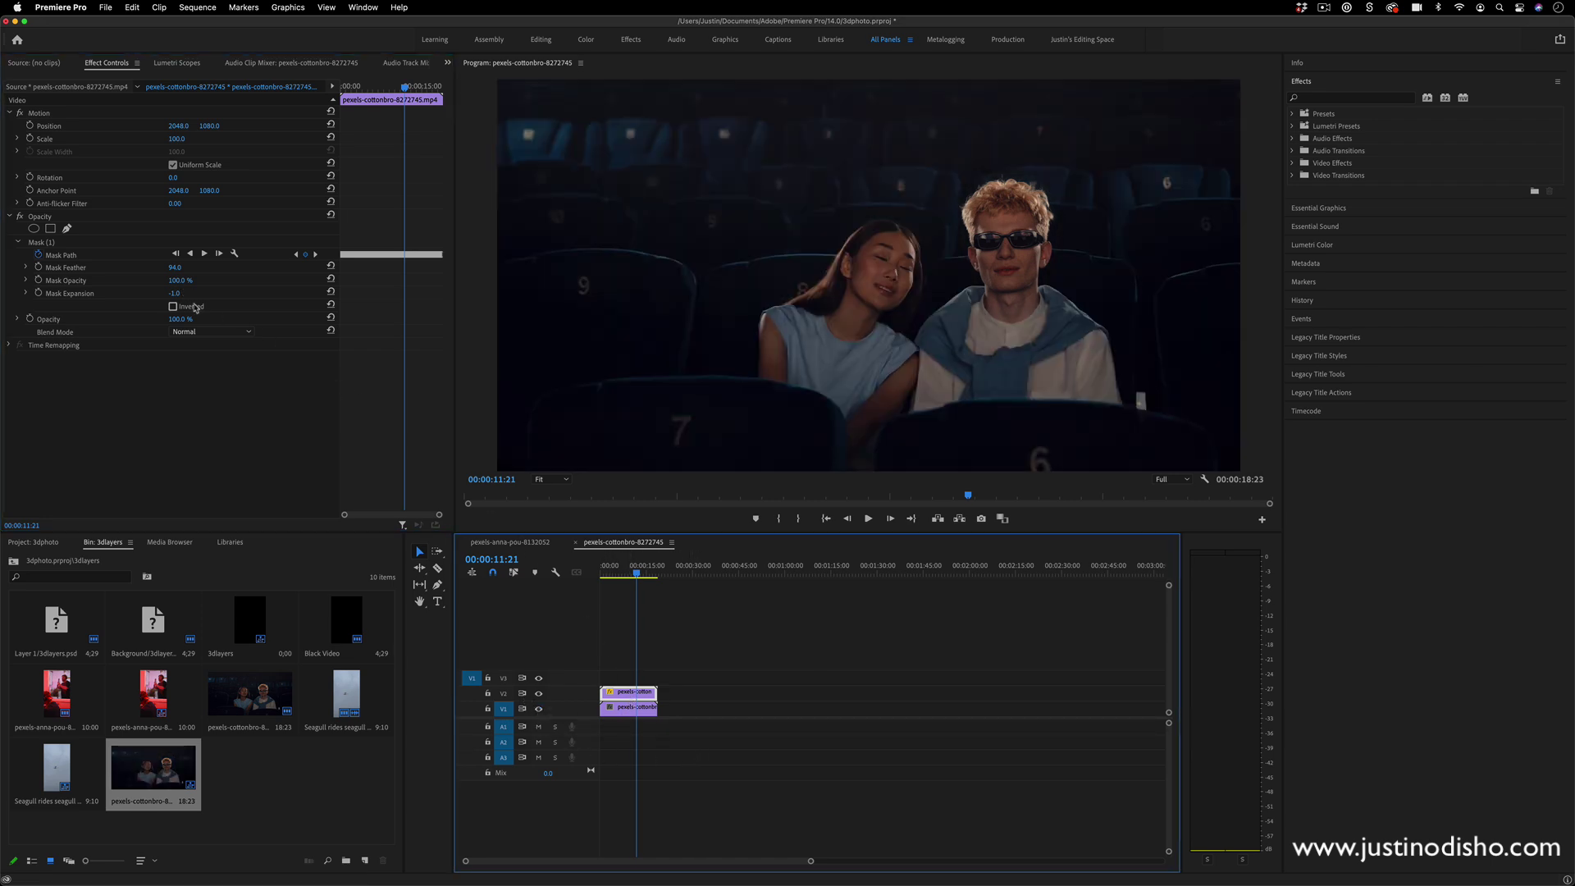
drag(175, 140, 198, 141)
click(185, 139)
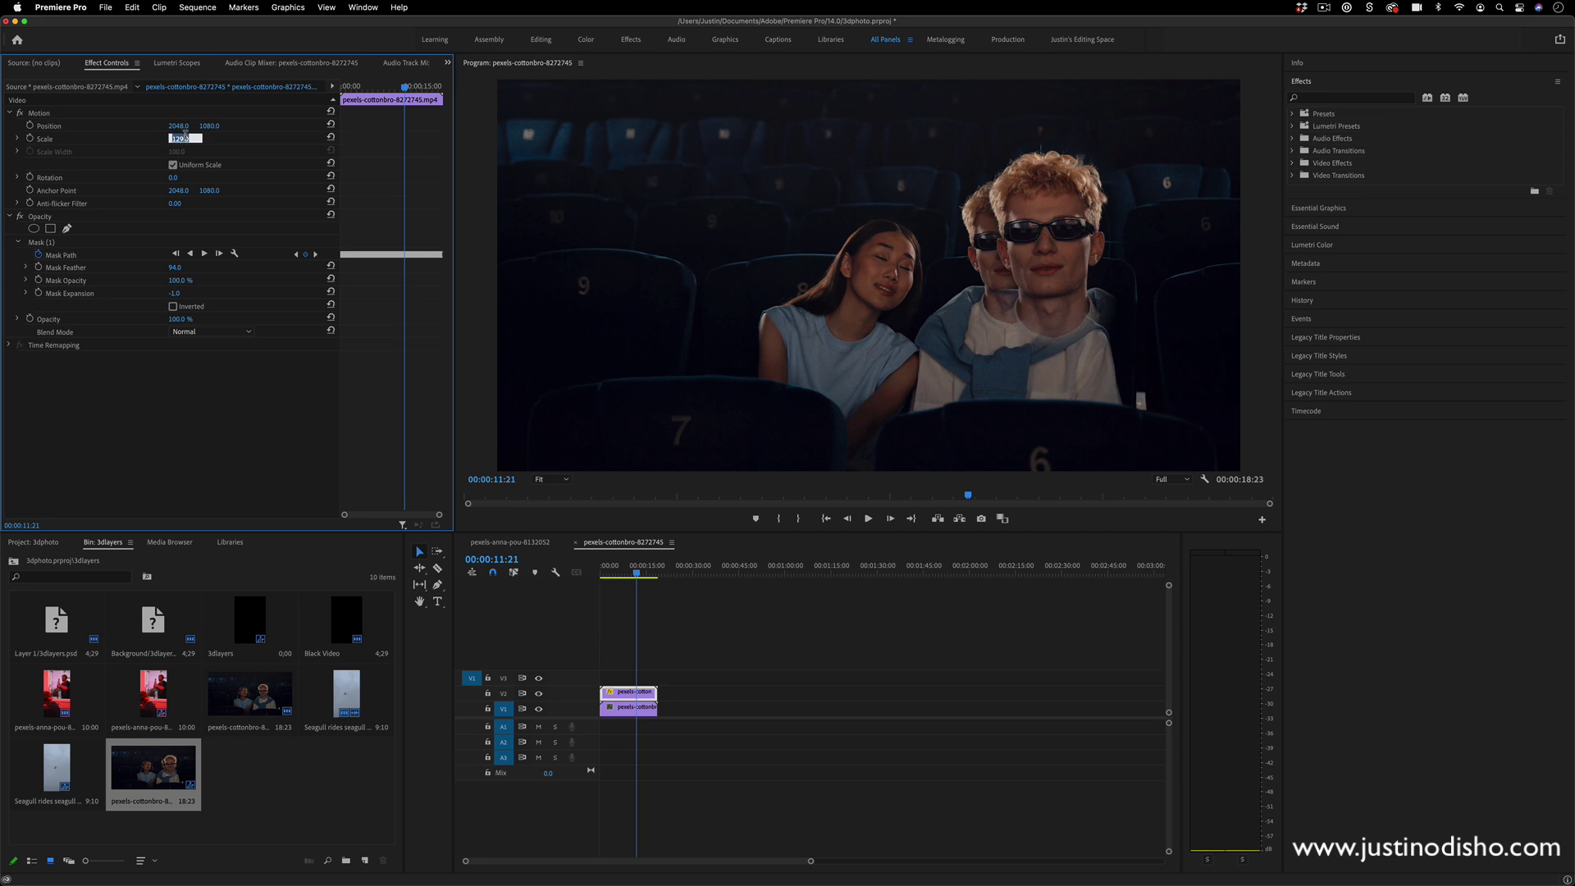
text(150)
key(Return)
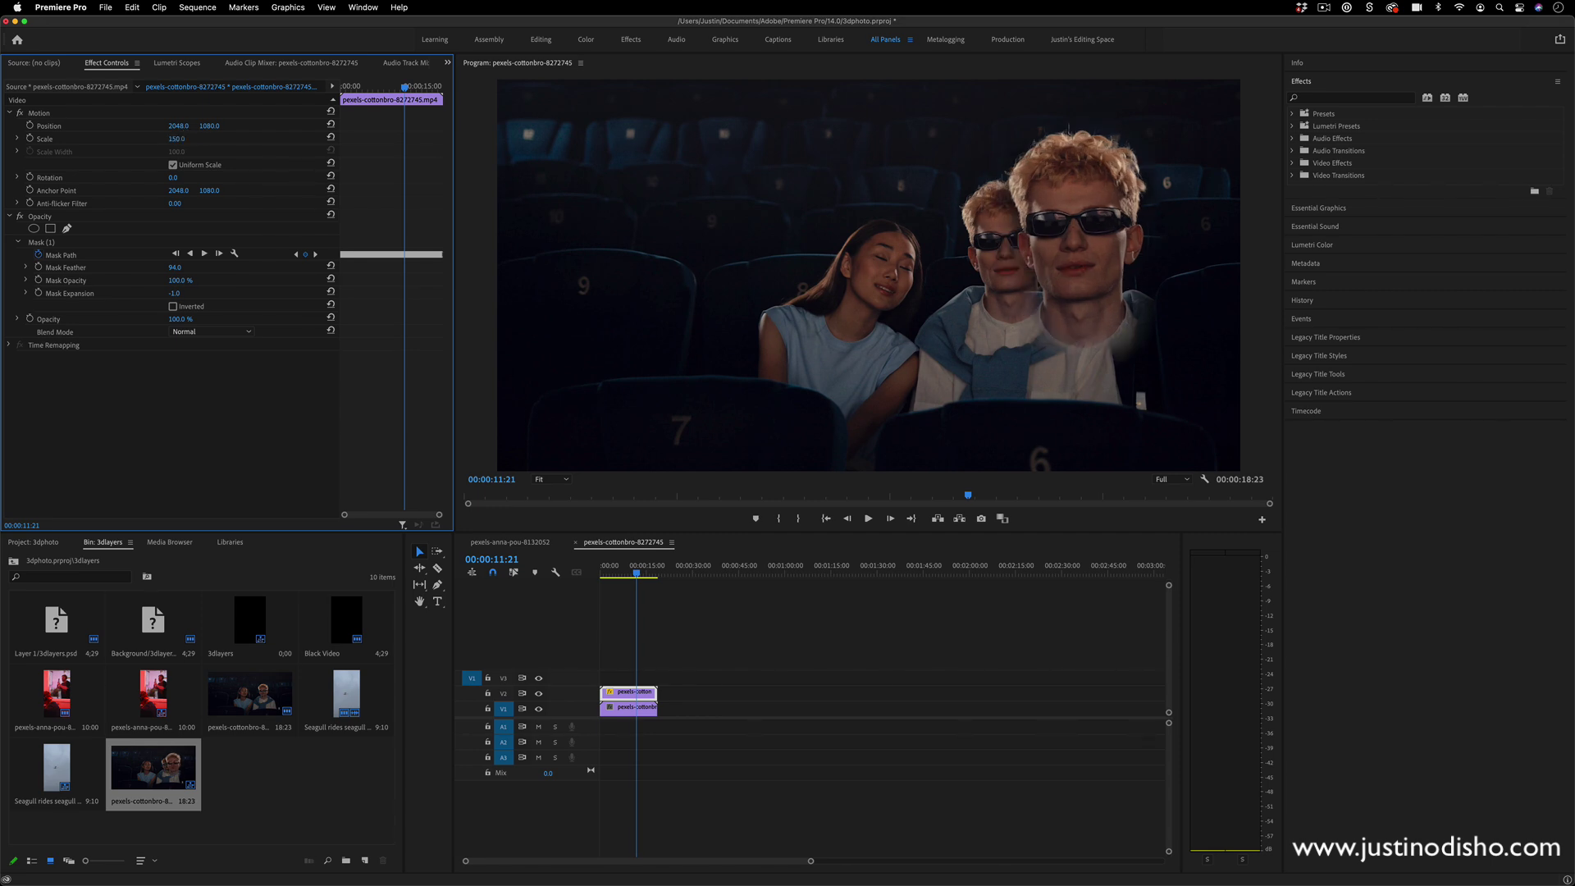
click(178, 139)
text(130)
key(Return)
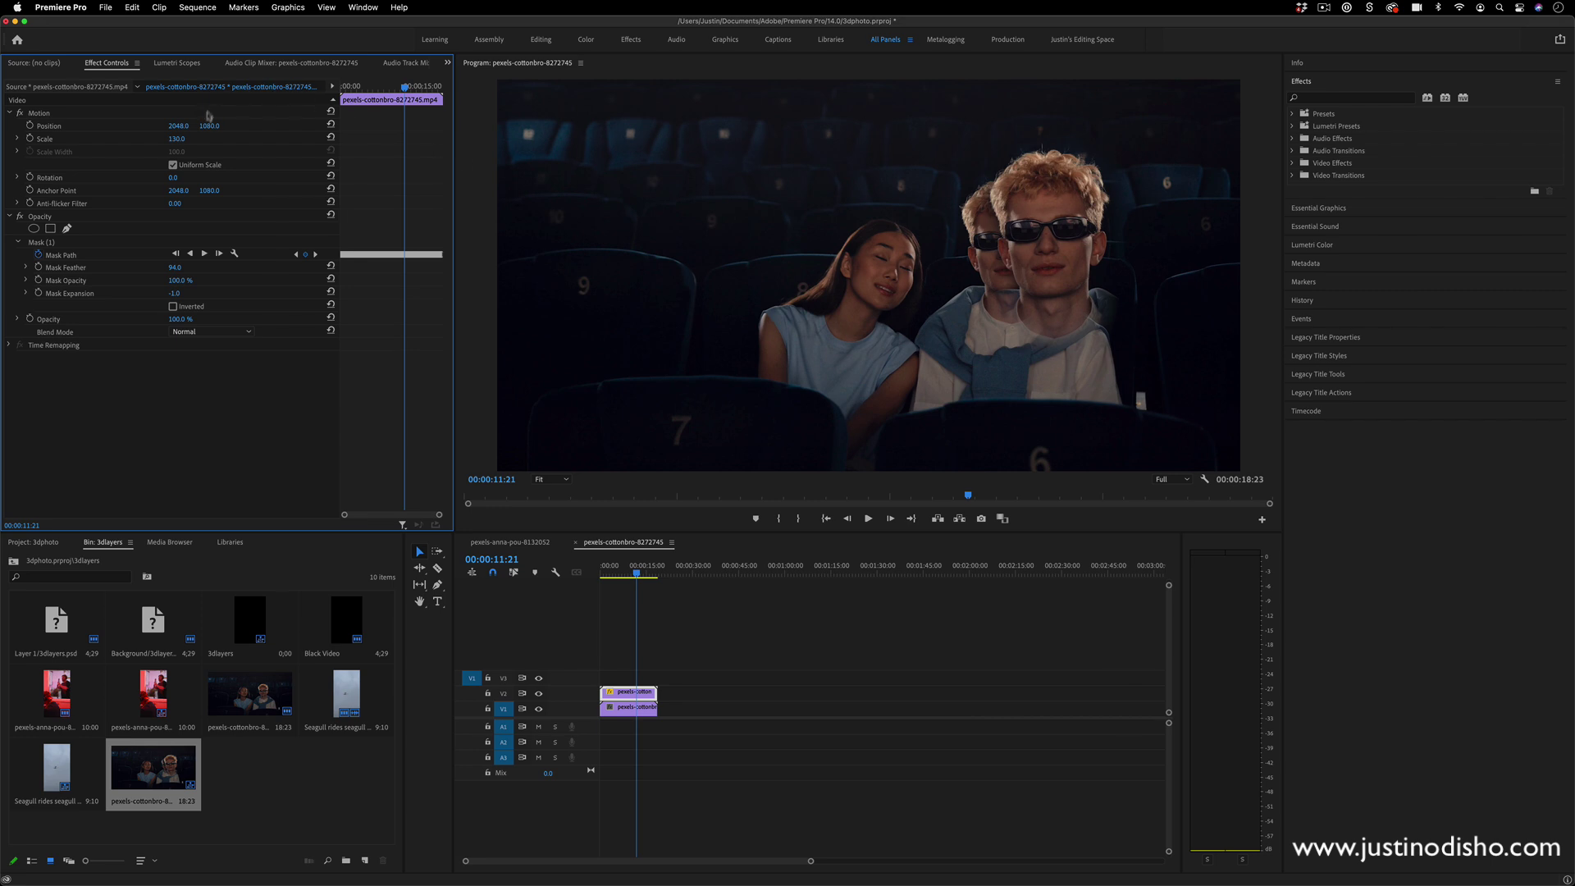
Step: Position the enlarged head over the man at the first frame and enable Position keyframing
drag(178, 128, 72, 128)
click(629, 572)
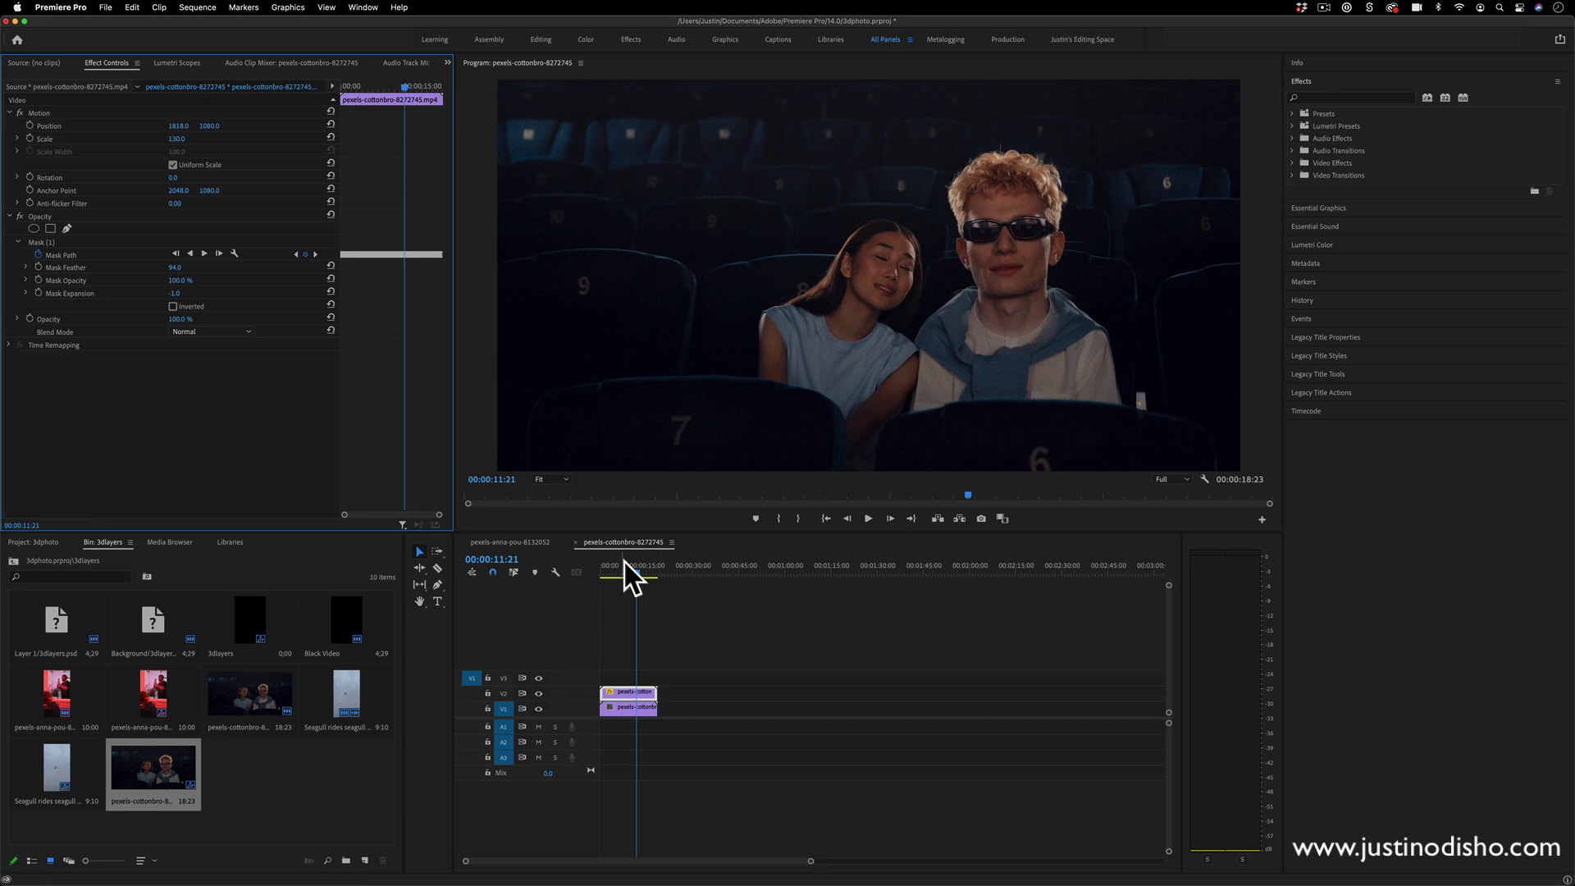
key(Home)
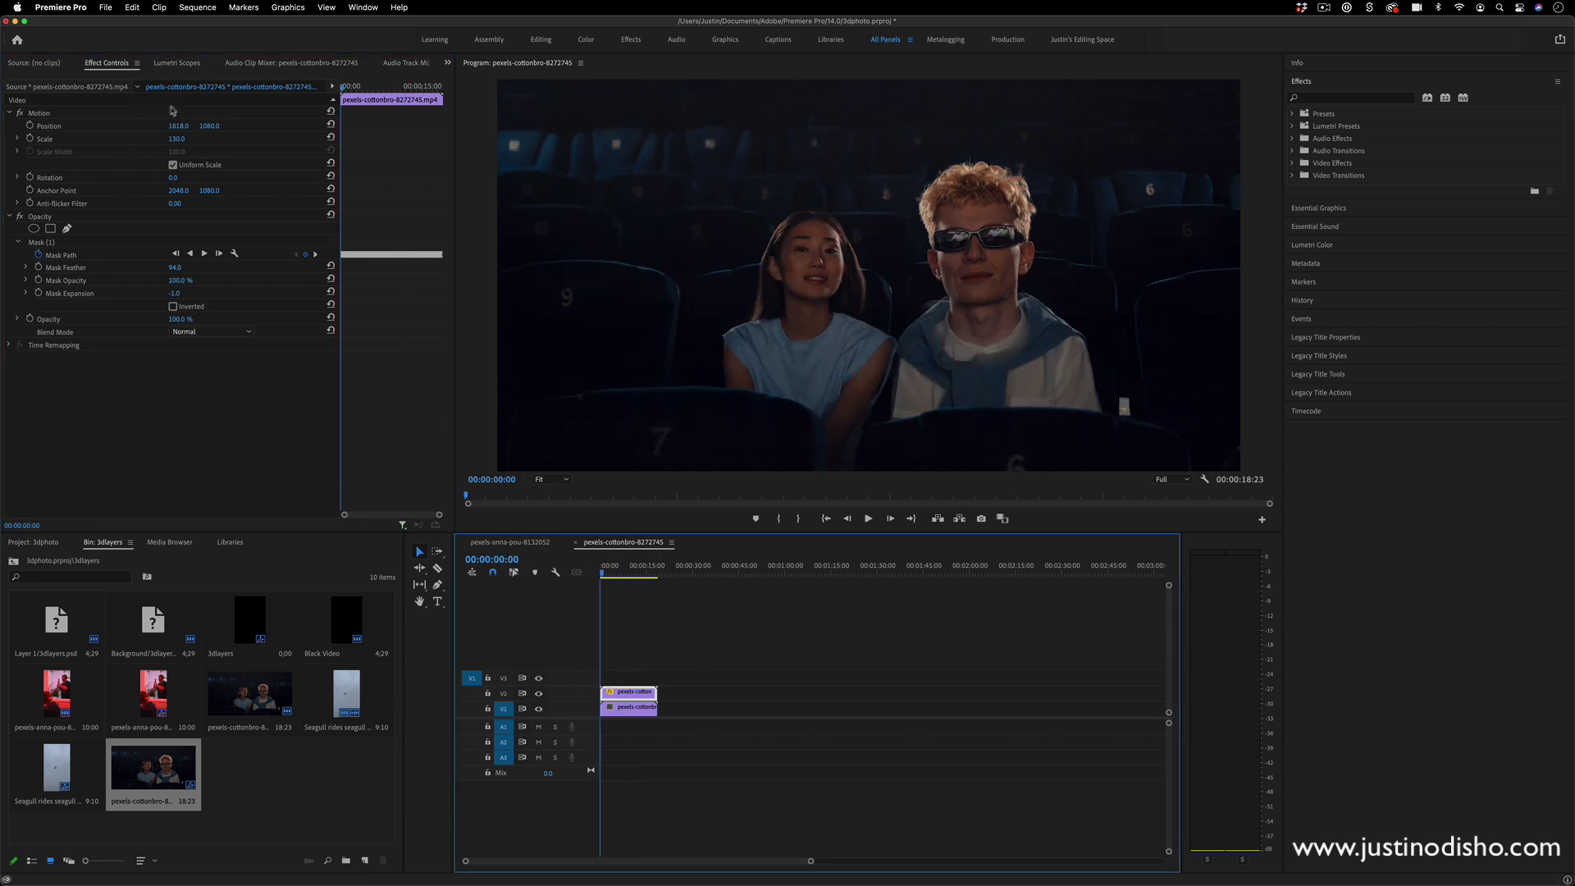
mouse_move(178, 127)
mouse_down()
mouse_move(193, 127)
mouse_move(160, 126)
mouse_move(210, 126)
mouse_move(187, 126)
mouse_up()
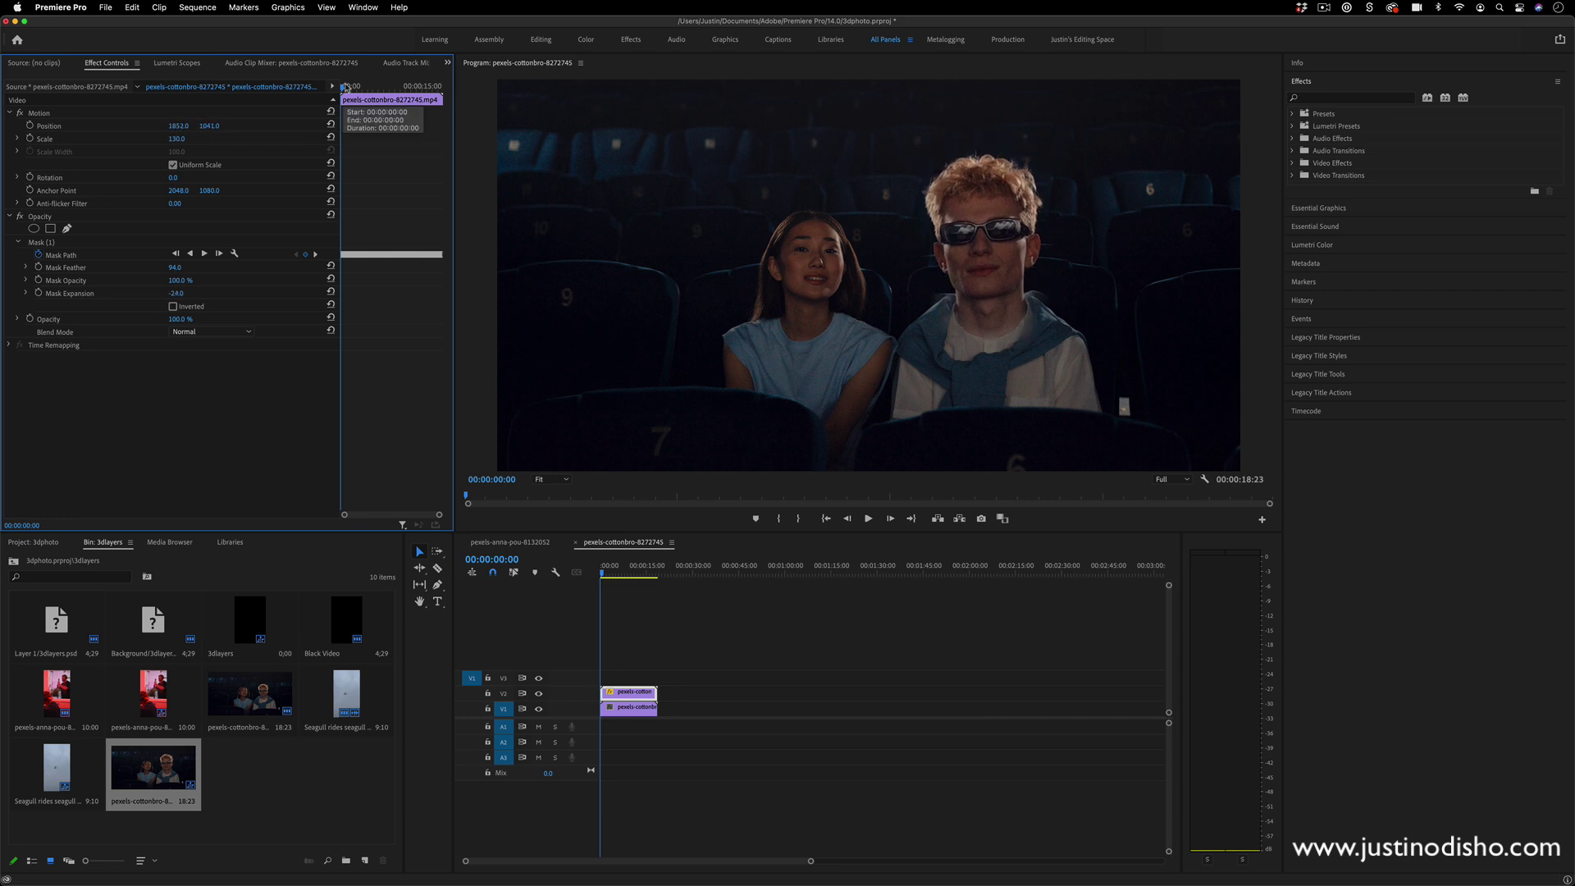
drag(346, 87, 248, 87)
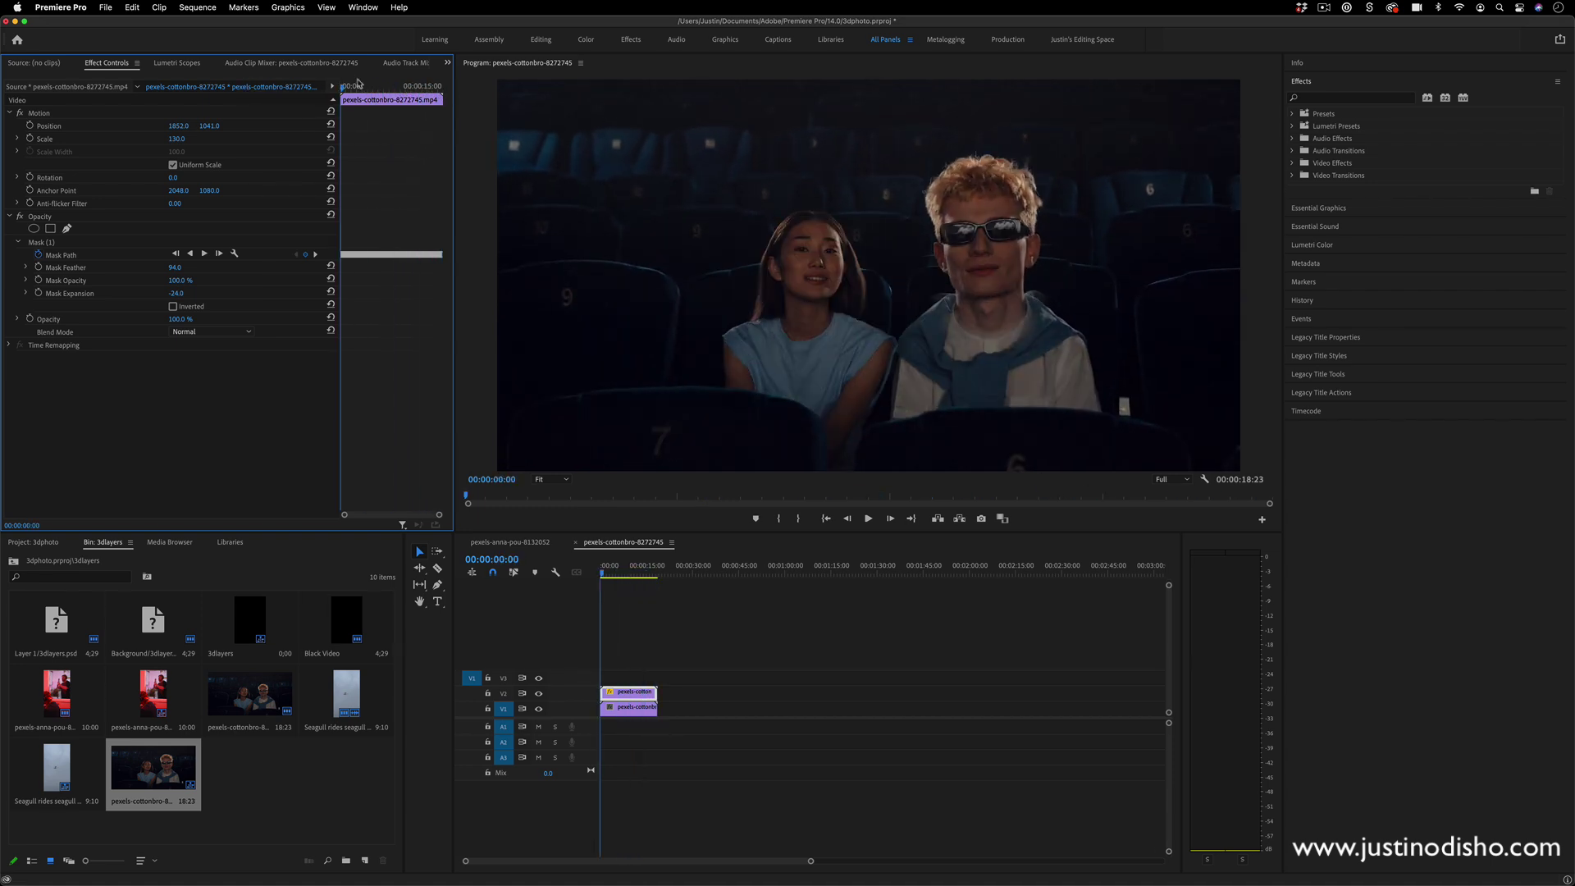
click(31, 125)
Step: Add position keyframes at three later times to follow the man, then set feather 39 and expansion -2
drag(372, 89, 376, 87)
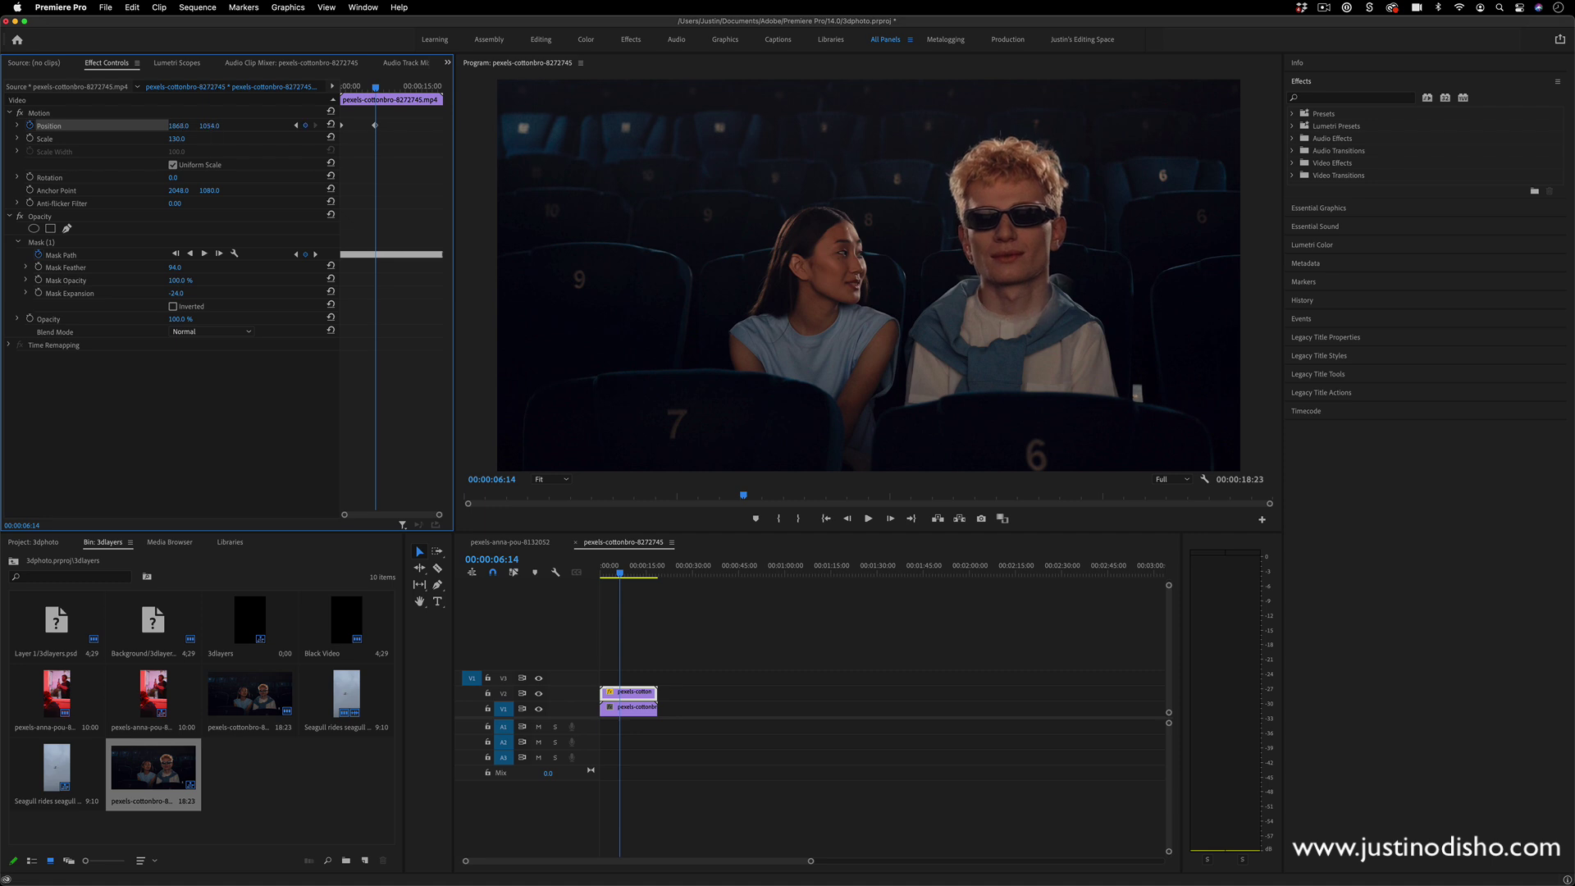
drag(203, 128, 193, 128)
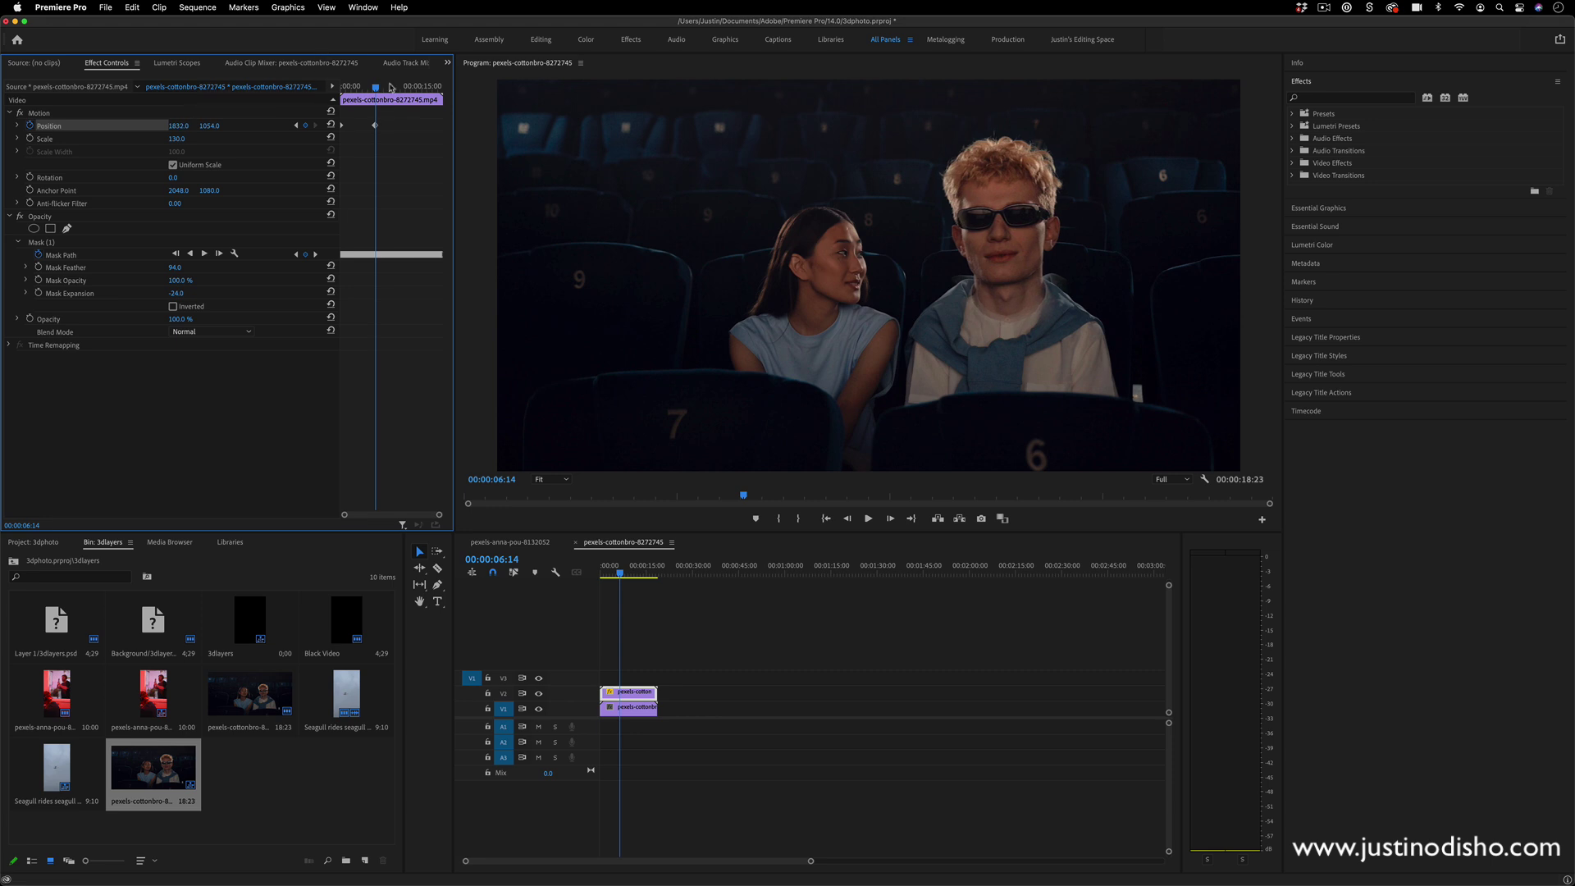
drag(391, 87, 411, 87)
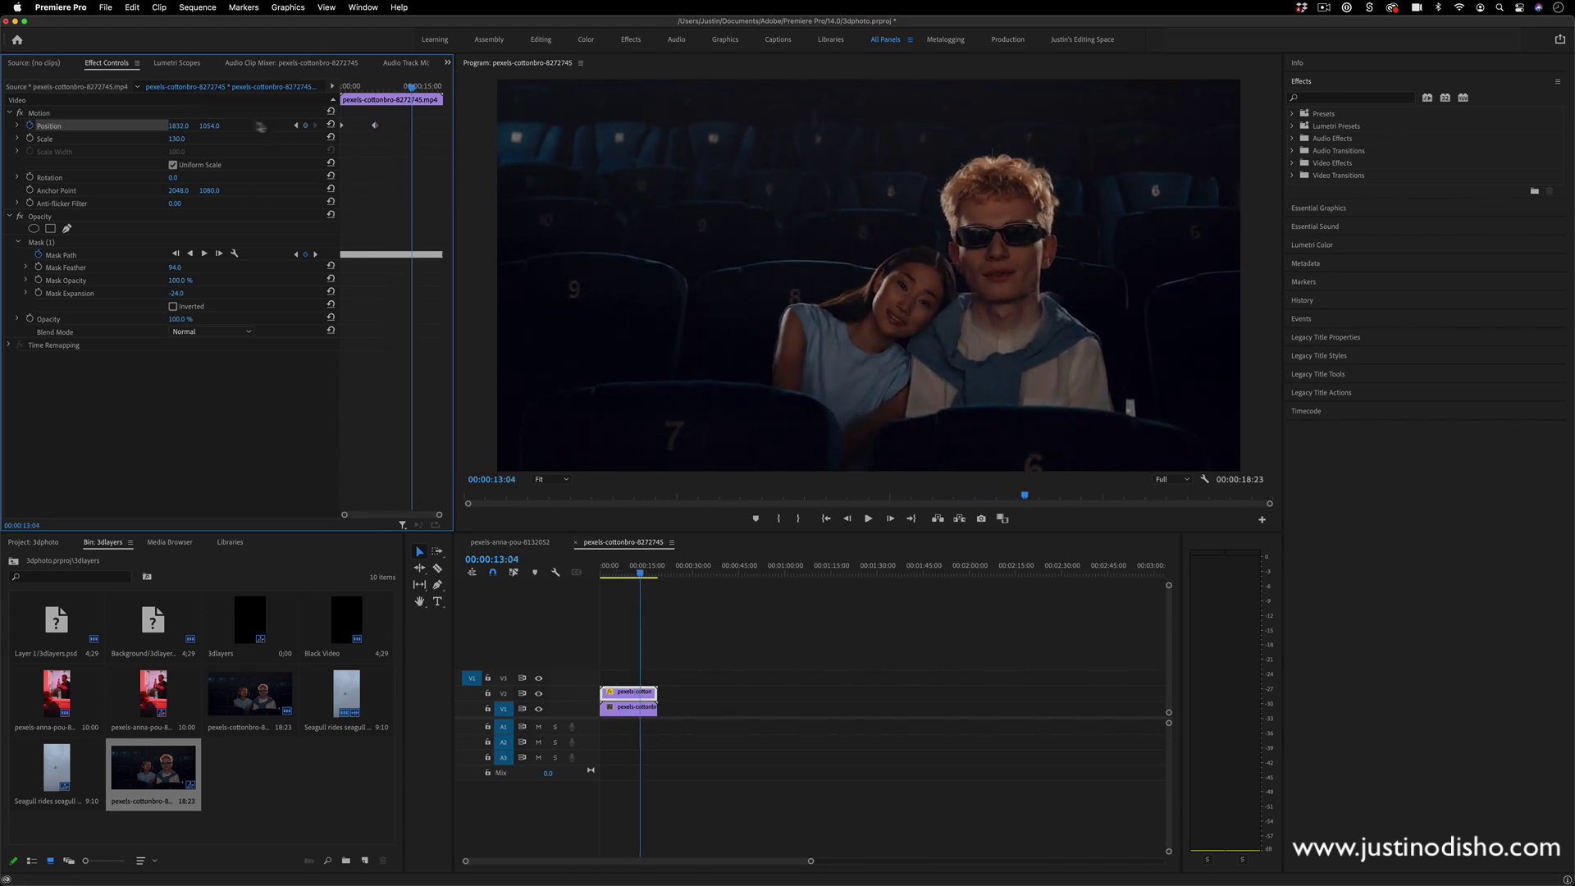
drag(209, 126, 194, 125)
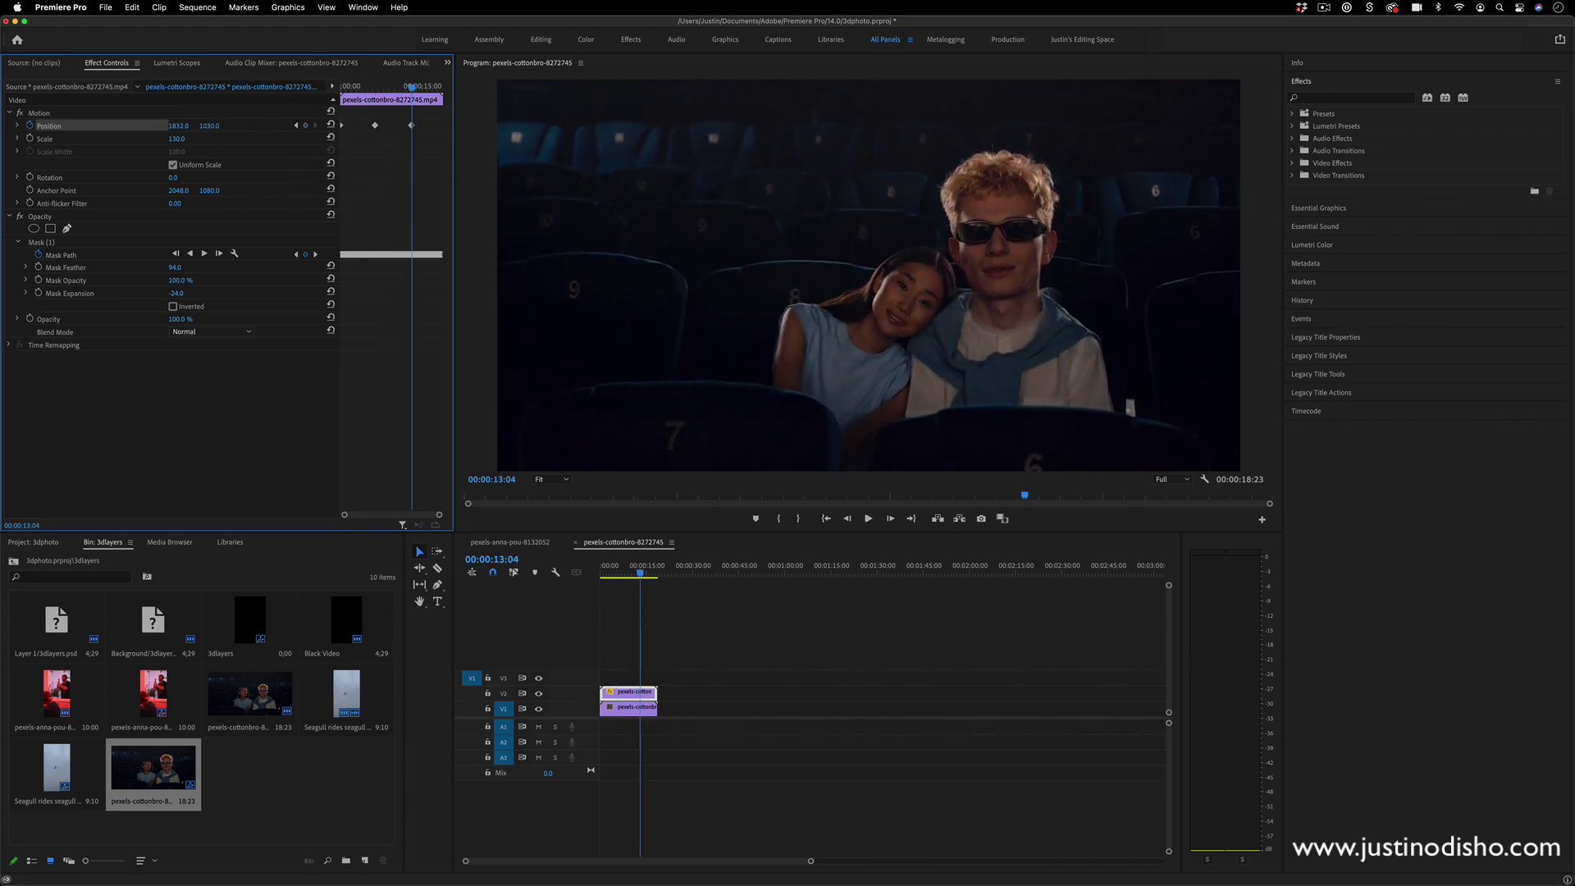
drag(410, 86, 437, 86)
drag(178, 127, 213, 127)
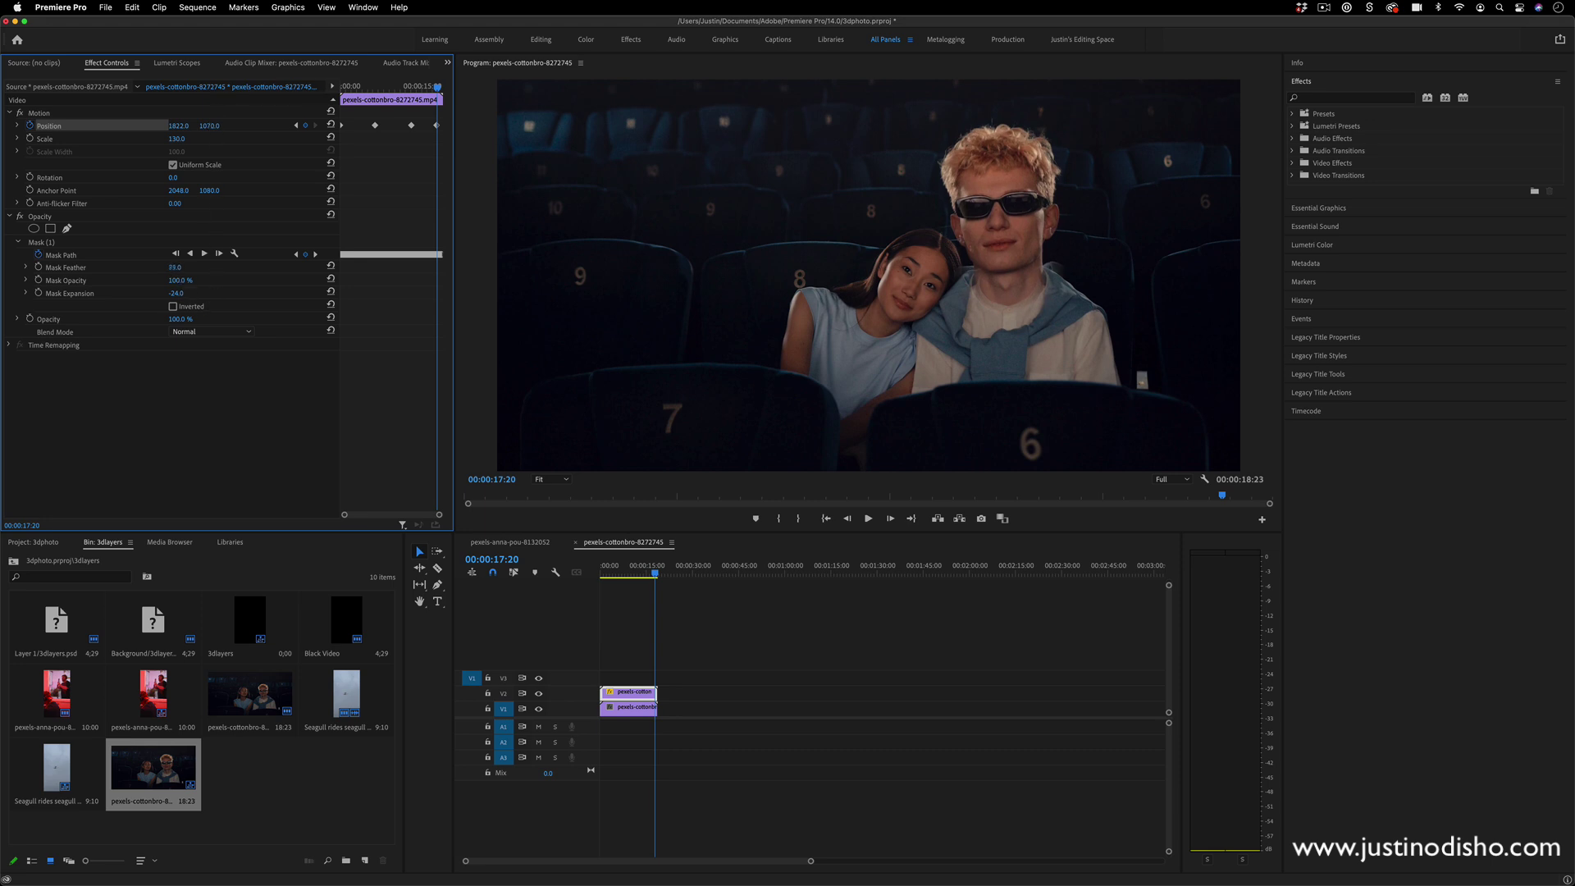
drag(175, 268, 165, 268)
drag(182, 297, 193, 295)
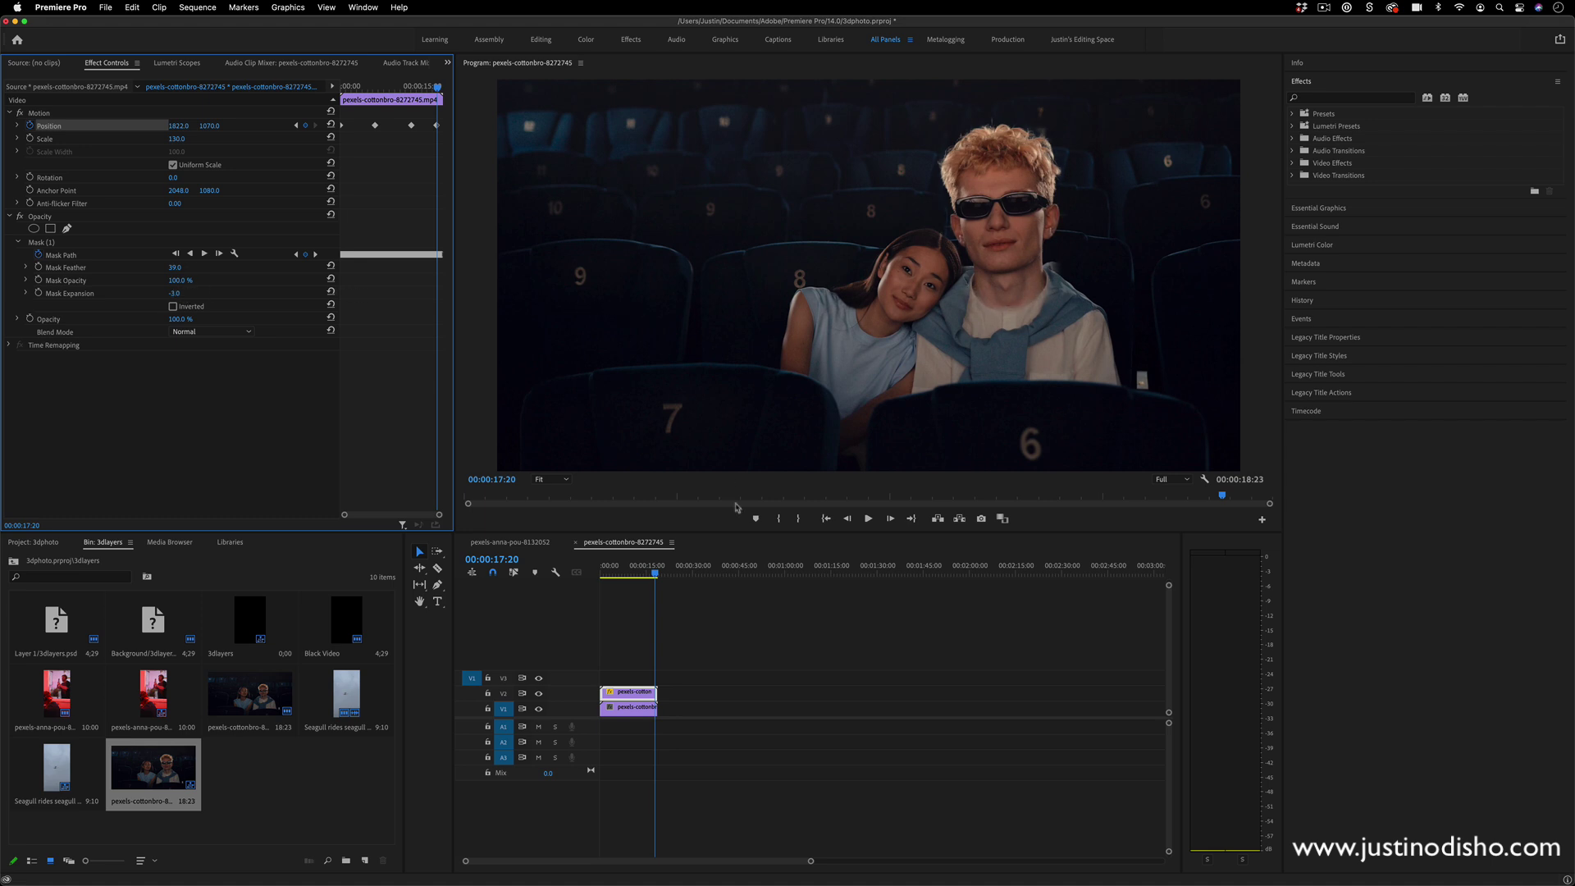
Step: Play the big-head cinema clip from the start, then open the pexels-anna-pou-8132052 sequence
click(662, 566)
key(Home)
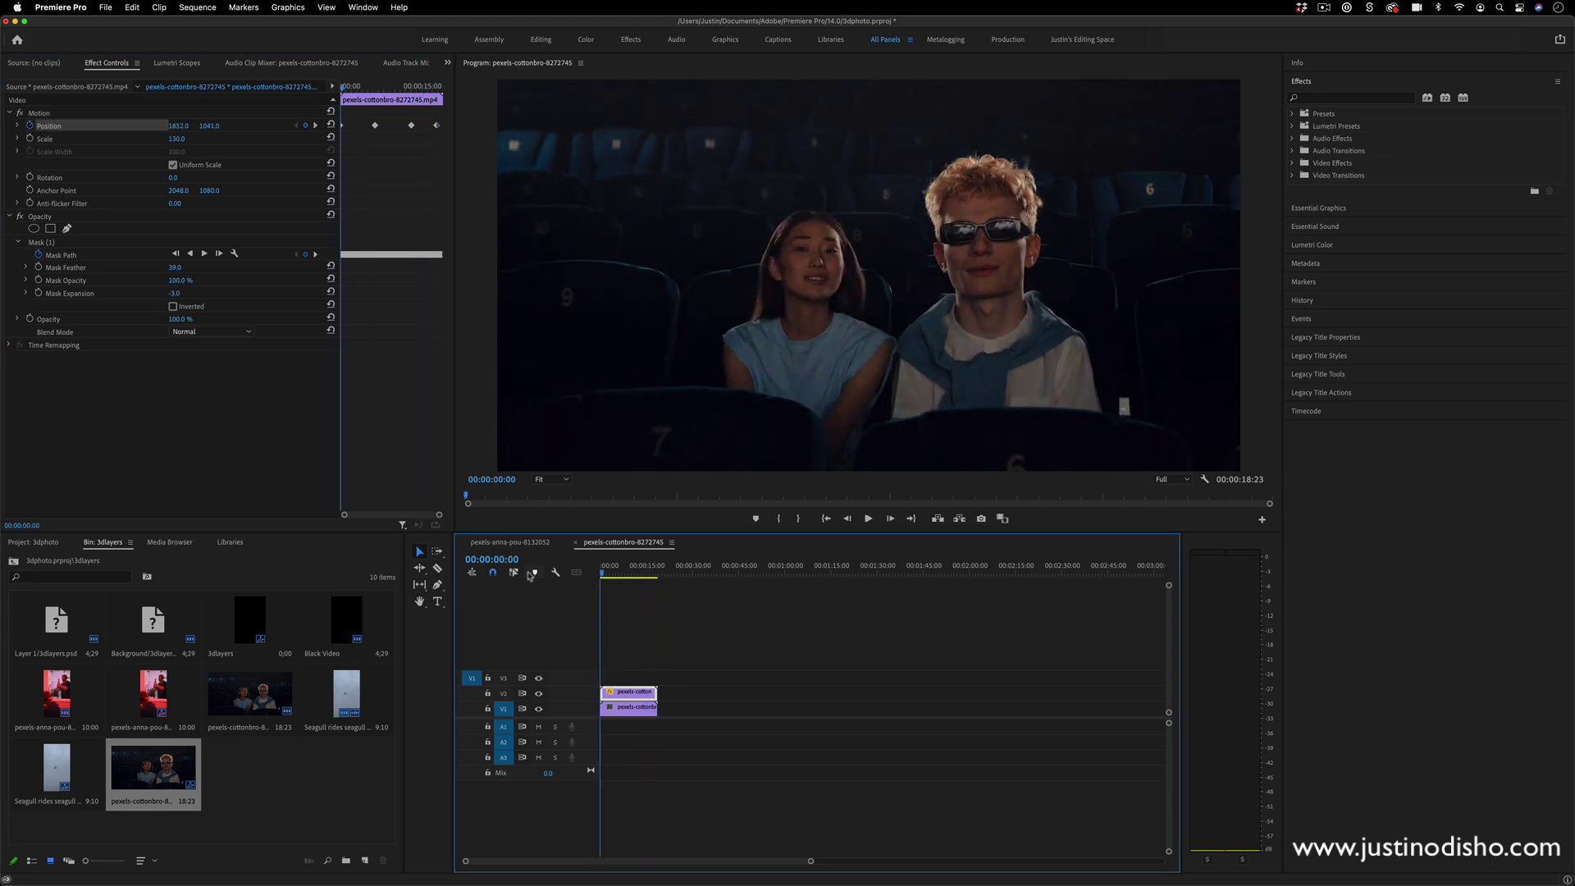
key(space)
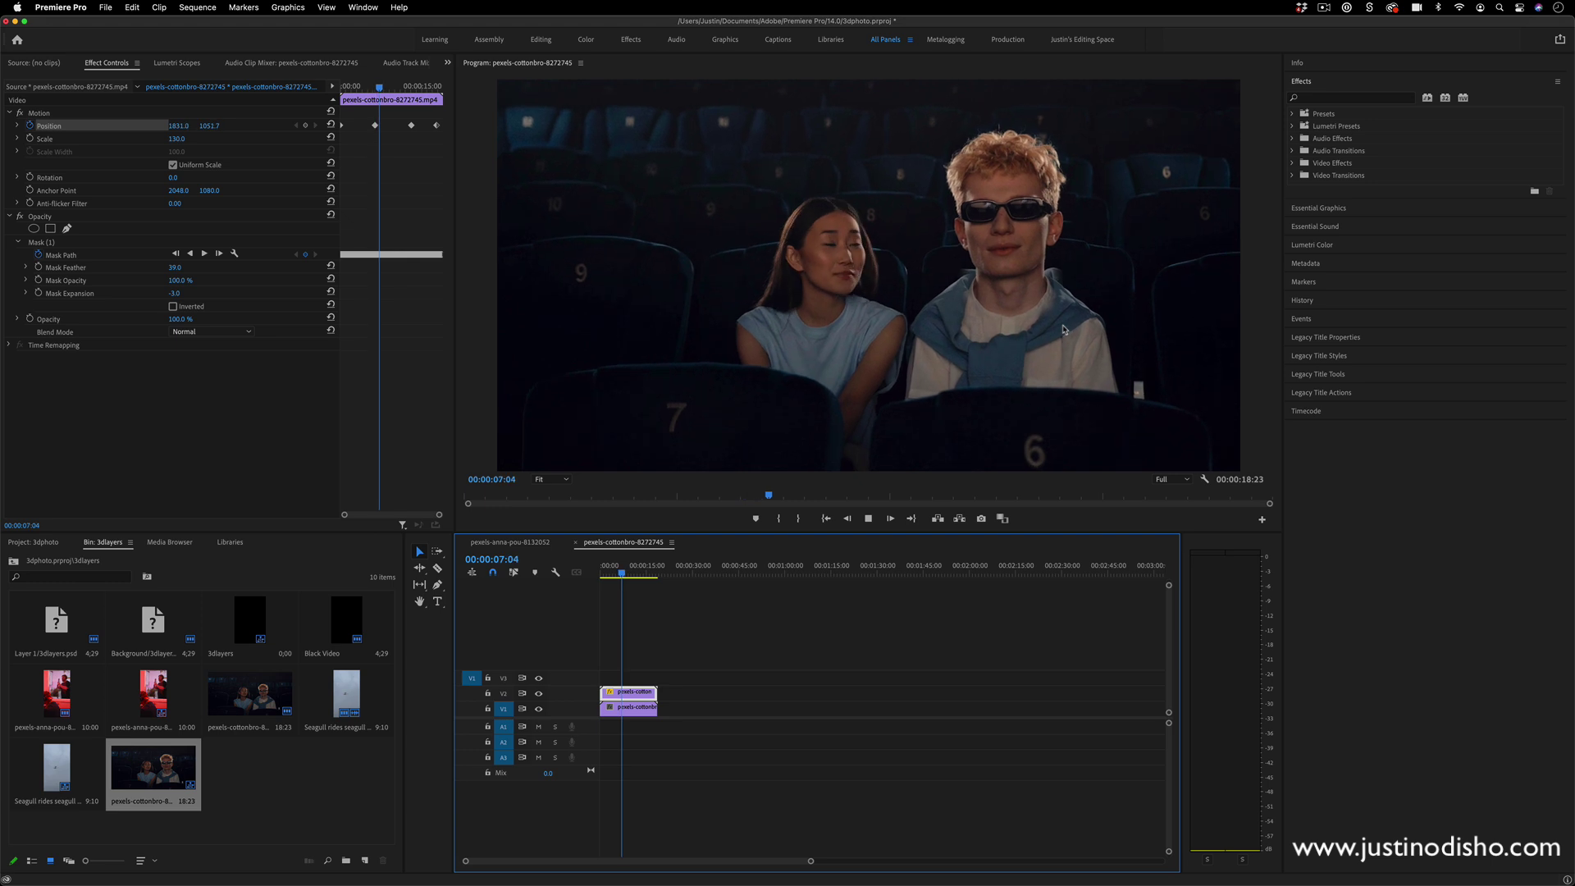
key(space)
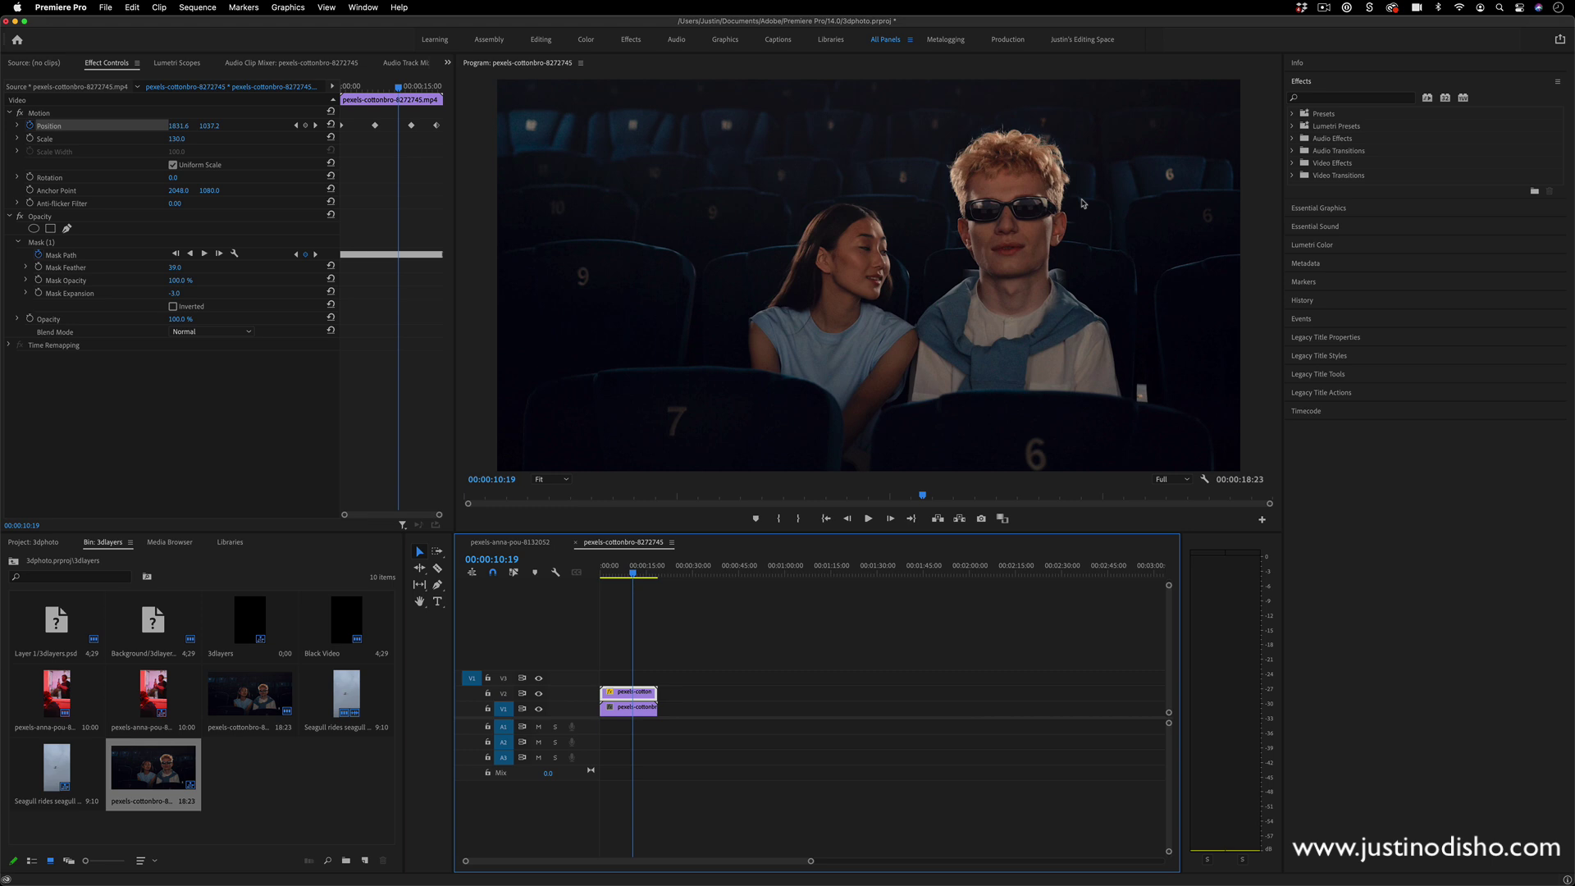
click(509, 542)
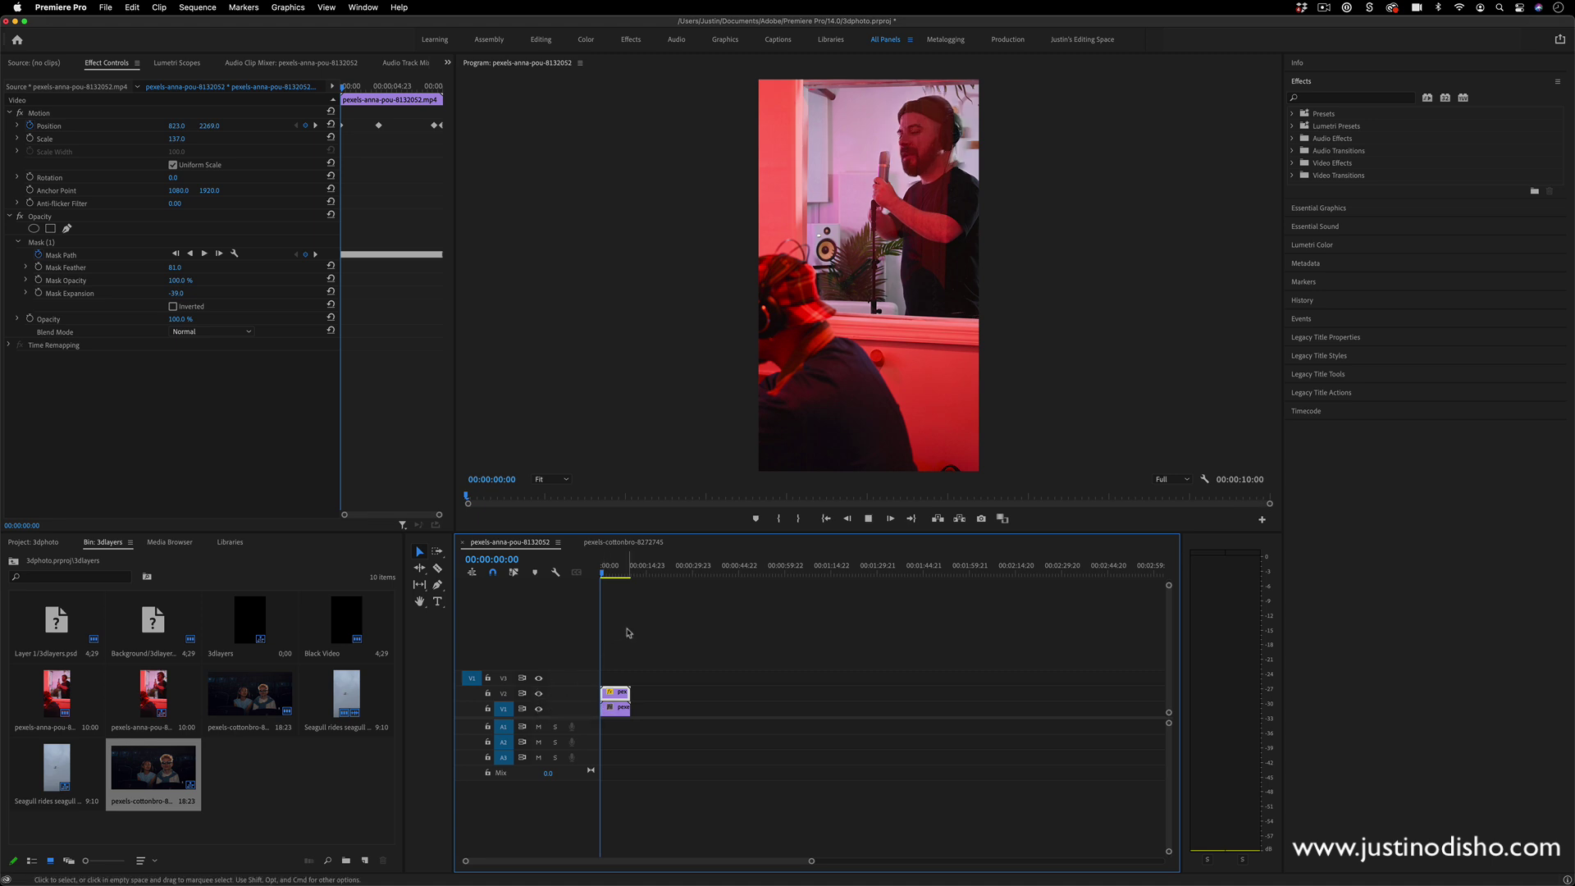
Step: Play the pexels-anna-pou-8132052 big-head effect, then go back to the pexels-cottonbro-8272745 sequence
key(space)
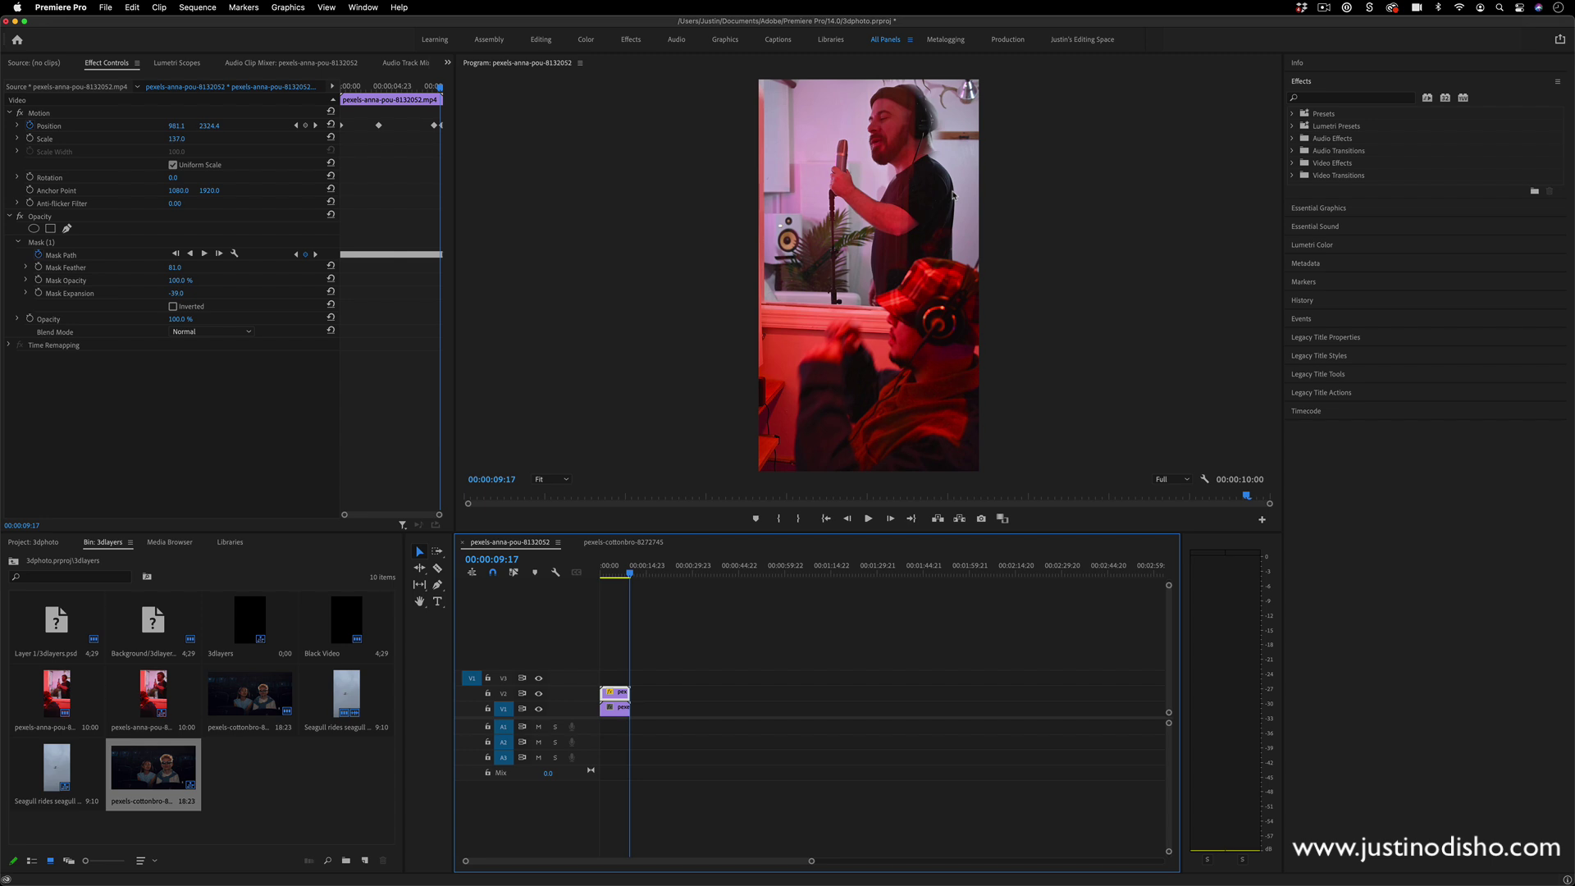
click(625, 543)
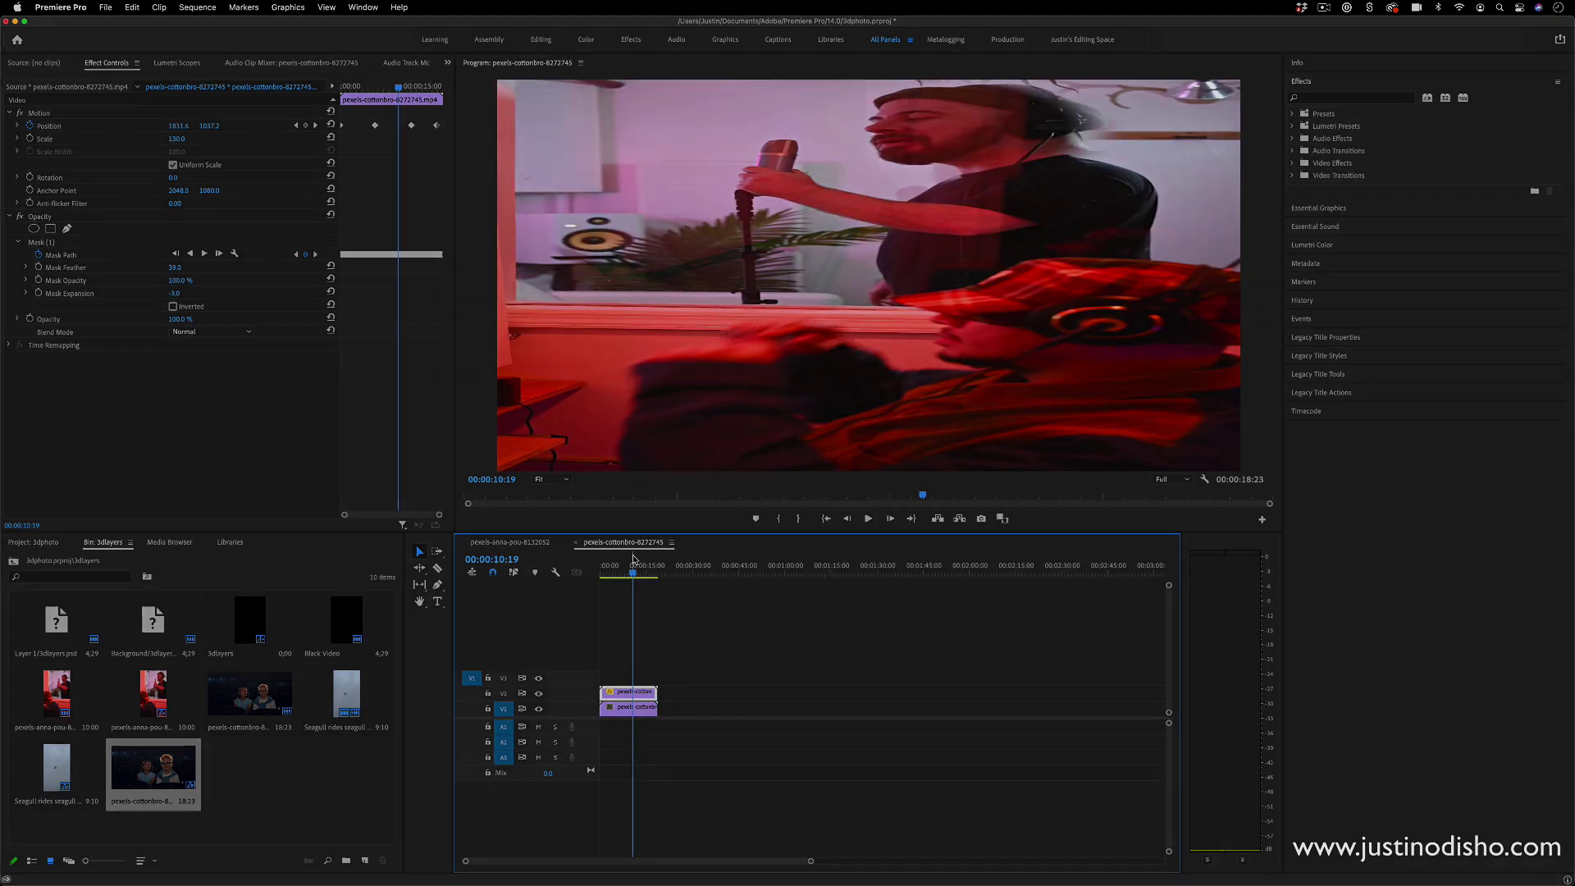